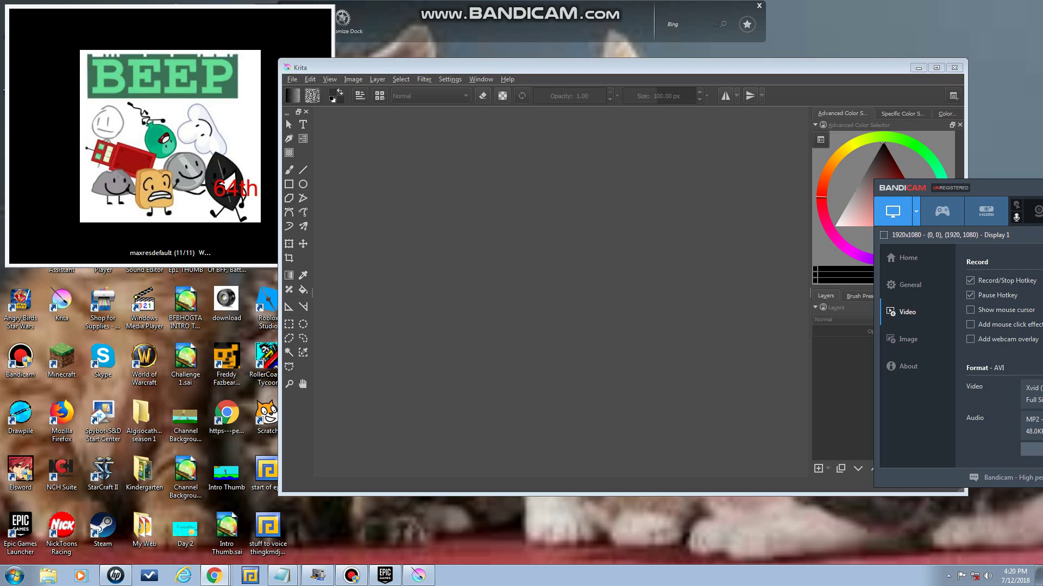
# Create a new blank 700 × 700 px Custom Document
pyautogui.click(351, 576)
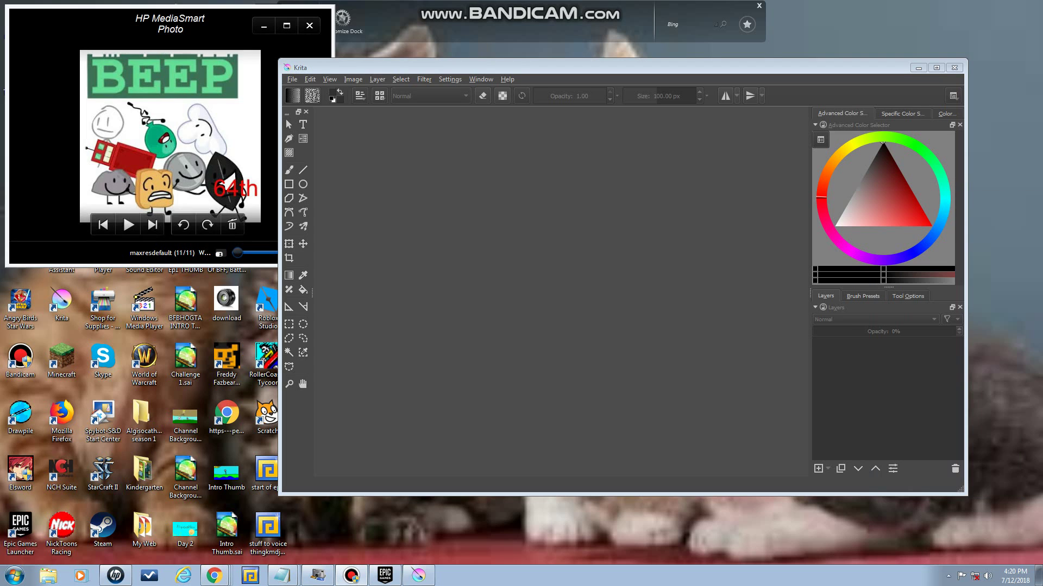
pyautogui.click(292, 80)
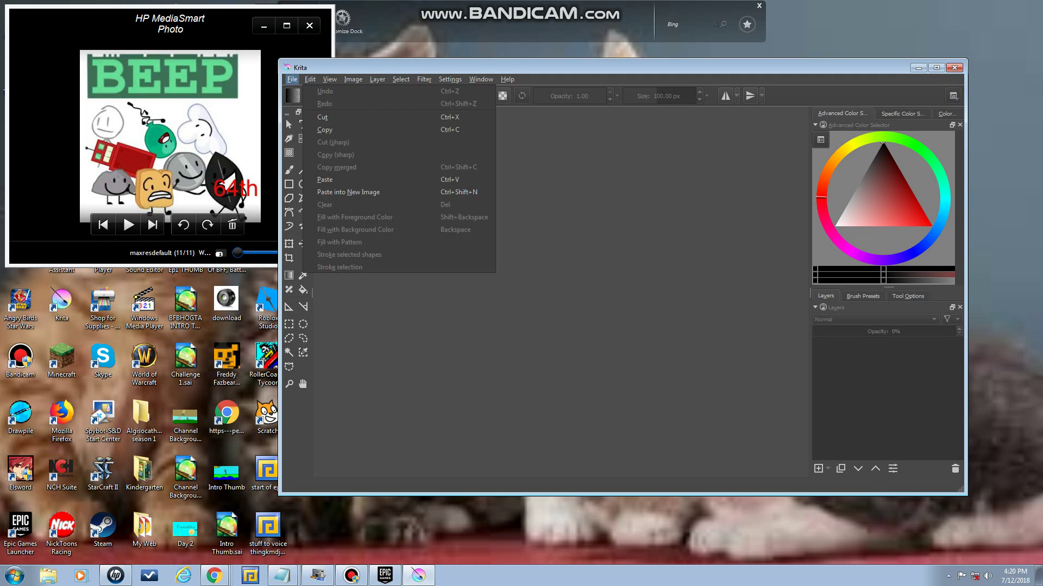
pyautogui.hotkey('ctrl', 'n')
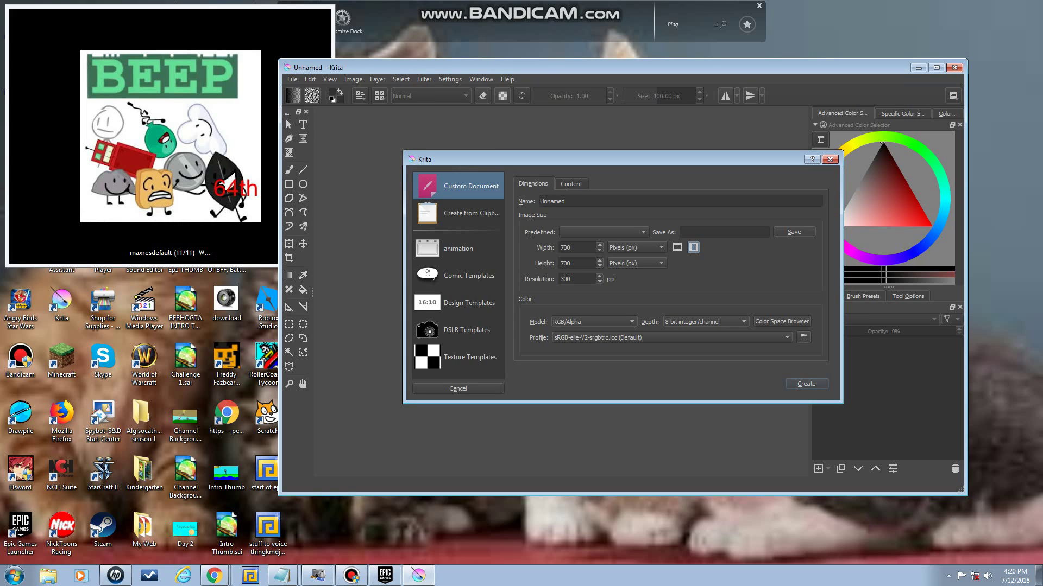
pyautogui.press('Return')
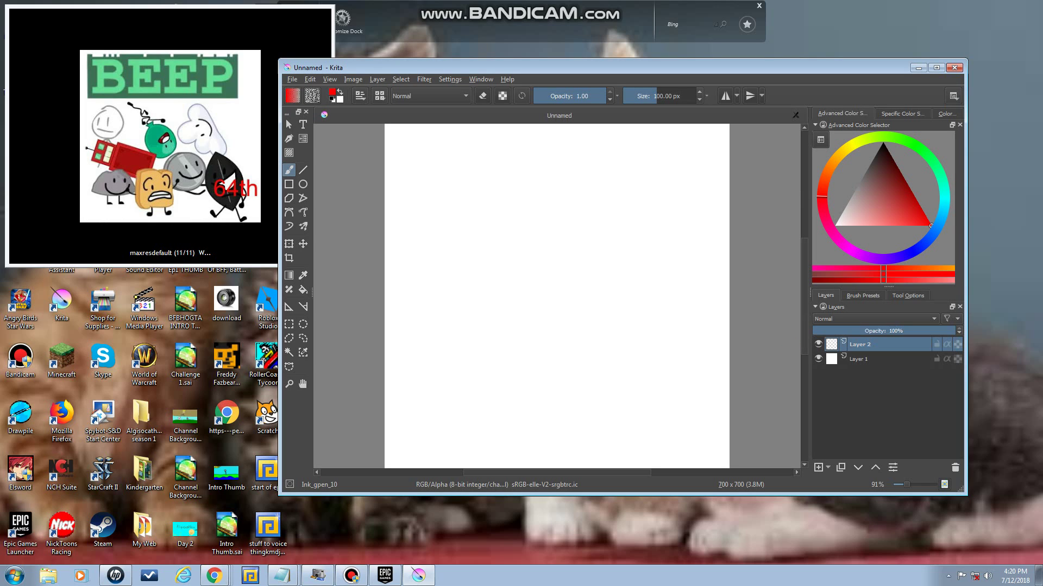
# In dark green, draw an oval balloon with a small line knot beneath it
pyautogui.click(924, 151)
pyautogui.click(909, 187)
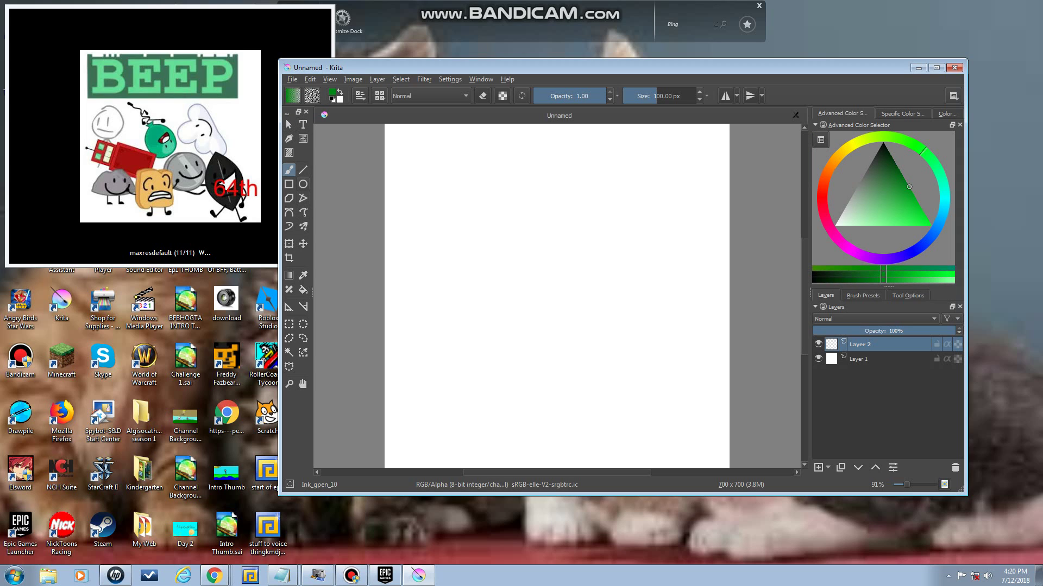
pyautogui.click(303, 184)
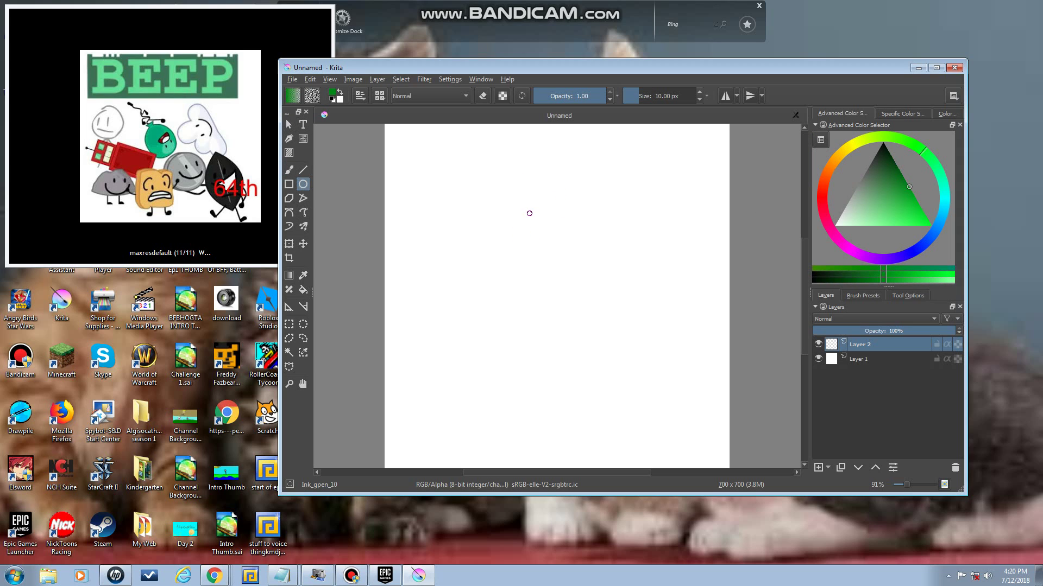
pyautogui.moveTo(524, 211); pyautogui.dragTo(609, 309)
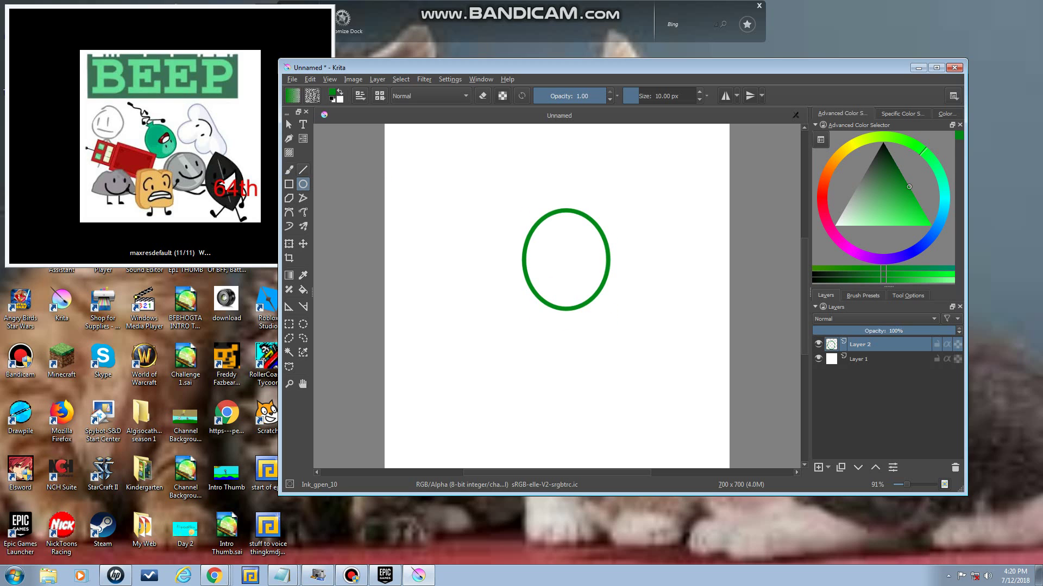
pyautogui.click(303, 171)
pyautogui.moveTo(556, 310)
pyautogui.mouseDown()
pyautogui.moveTo(550, 325)
pyautogui.moveTo(581, 324)
pyautogui.moveTo(574, 309)
pyautogui.mouseUp()
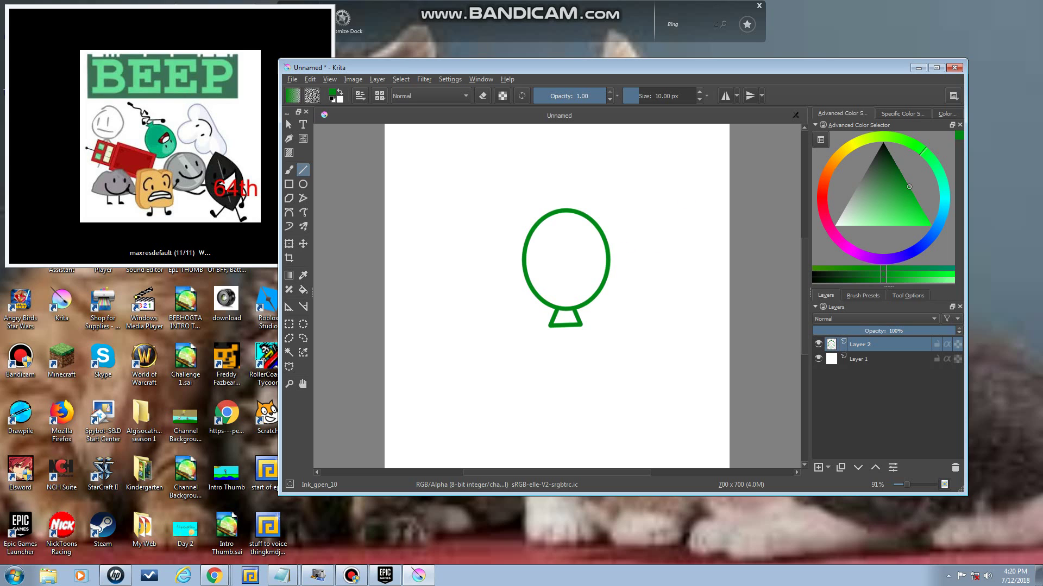
# Change the drawing colour to a lighter teal green
pyautogui.moveTo(891, 169)
pyautogui.mouseDown()
pyautogui.moveTo(918, 213)
pyautogui.moveTo(891, 215)
pyautogui.mouseUp()
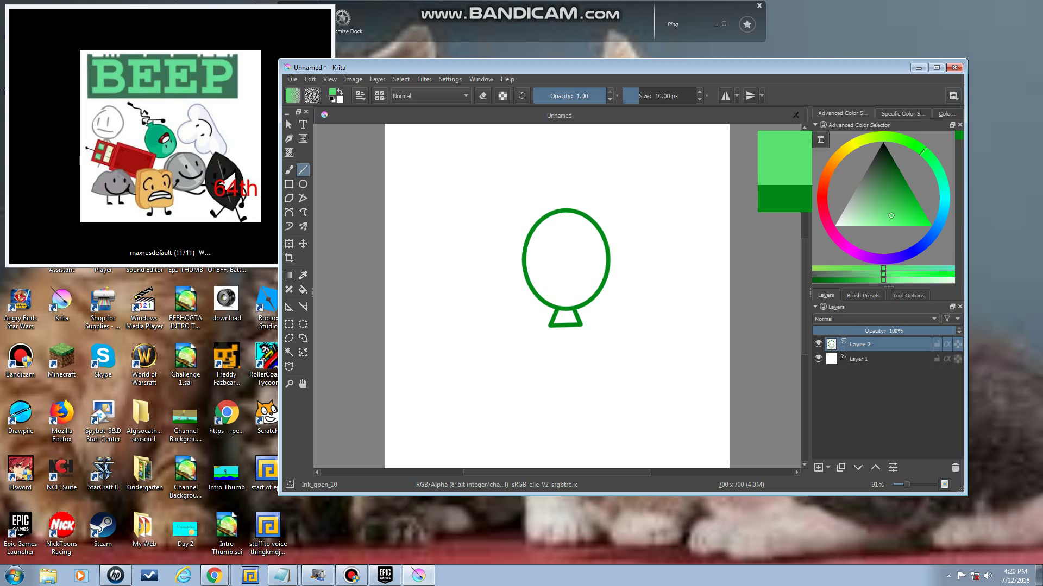
pyautogui.moveTo(923, 151); pyautogui.dragTo(936, 168)
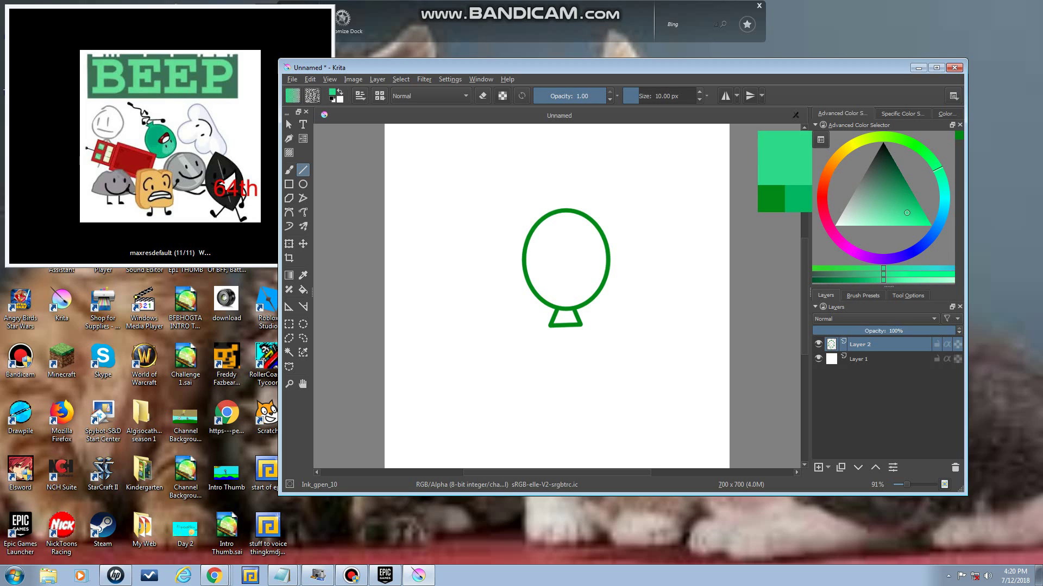
pyautogui.moveTo(906, 213); pyautogui.dragTo(918, 208)
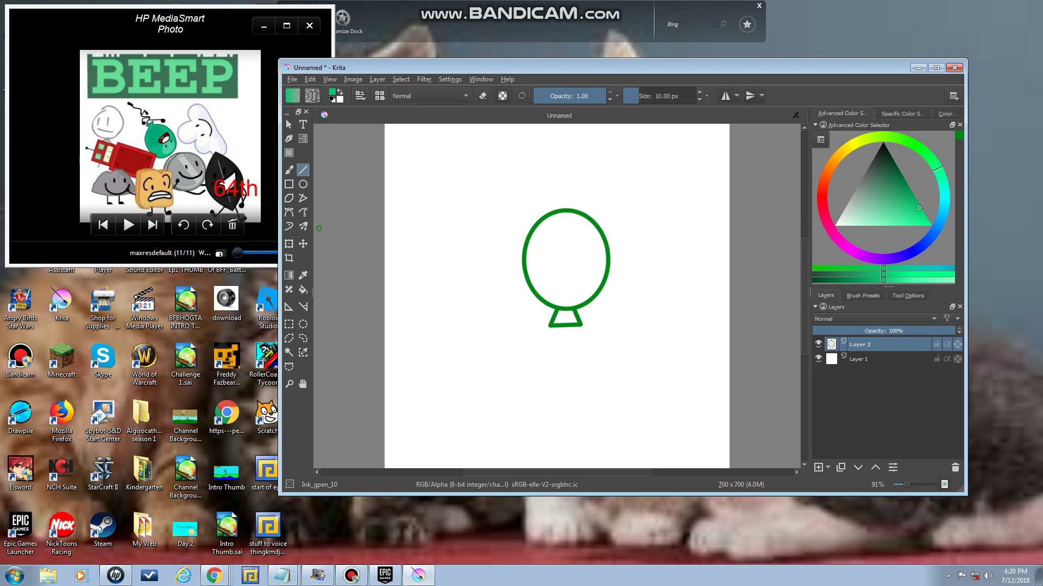
# Fill the balloon body green, close off the knot, and fill the knot too
pyautogui.click(303, 289)
pyautogui.click(566, 260)
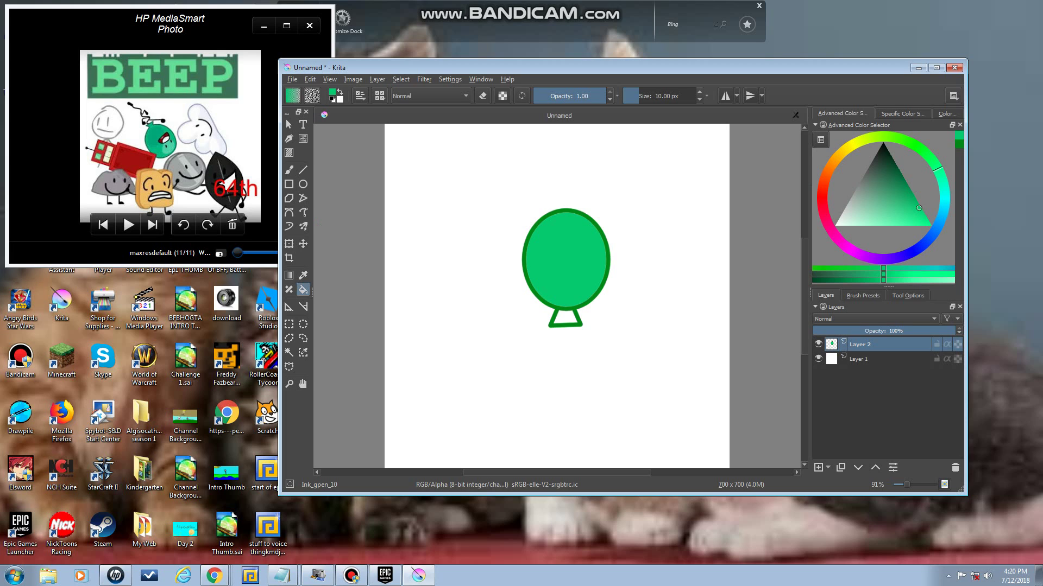
pyautogui.press('b')
pyautogui.press('v')
pyautogui.moveTo(571, 308); pyautogui.dragTo(571, 309)
pyautogui.click(303, 289)
pyautogui.click(565, 318)
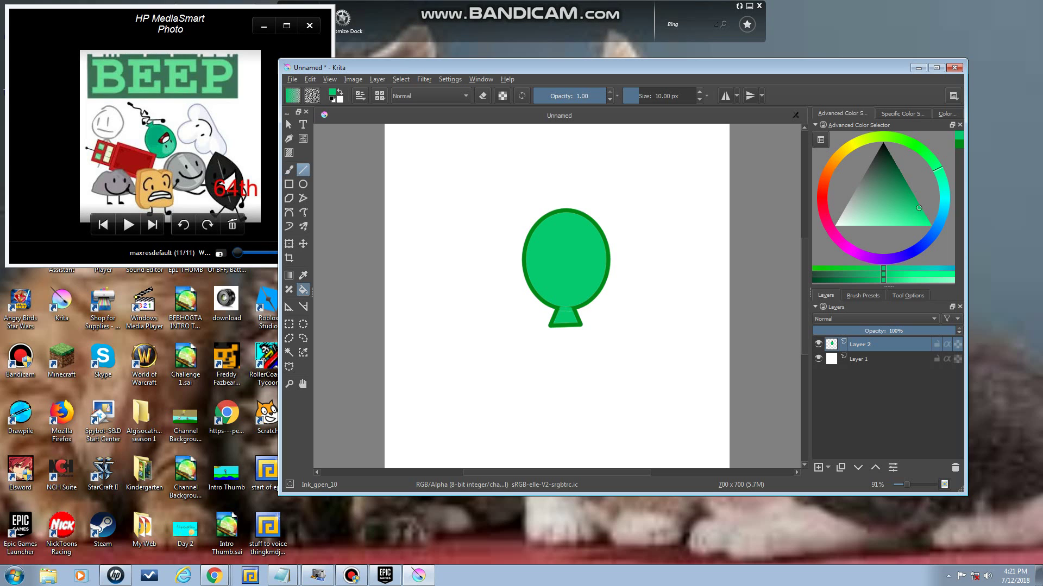
# Change the drawing colour to black
pyautogui.click(303, 170)
pyautogui.click(883, 143)
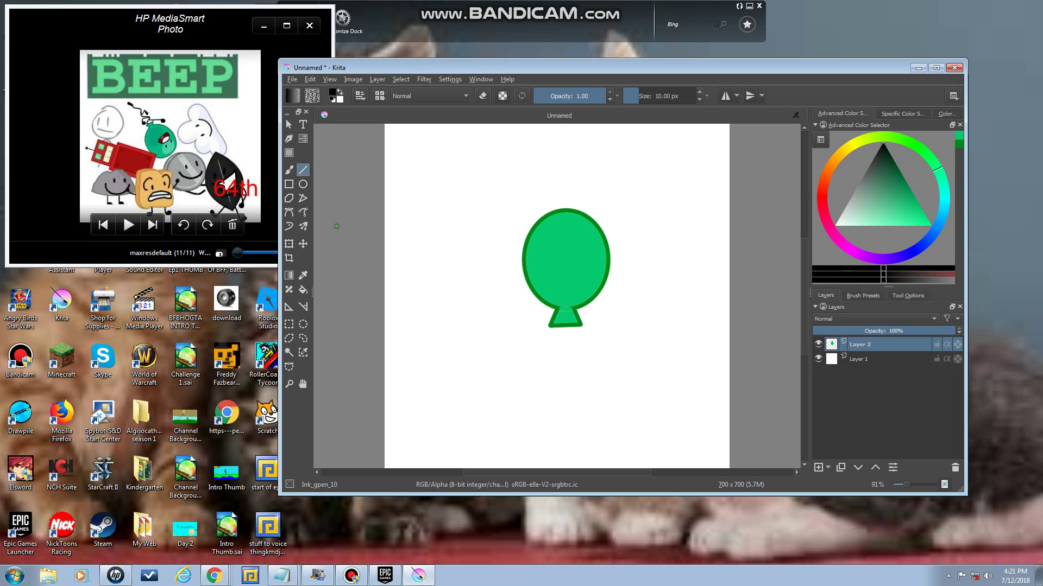
pyautogui.click(303, 184)
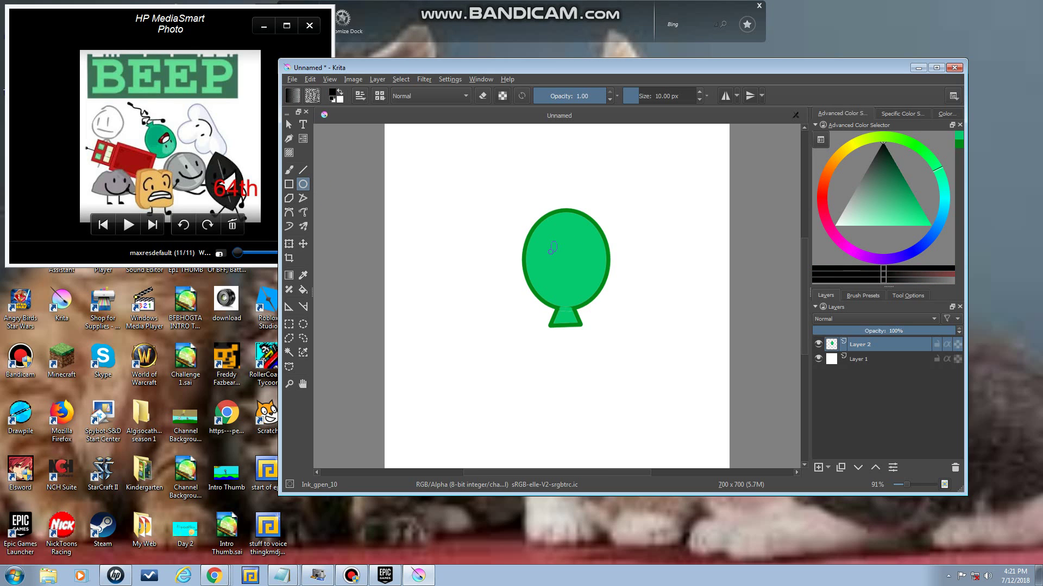
# Draw short black line eyes on the balloon, replacing a first oval attempt
pyautogui.moveTo(549, 240); pyautogui.dragTo(578, 255)
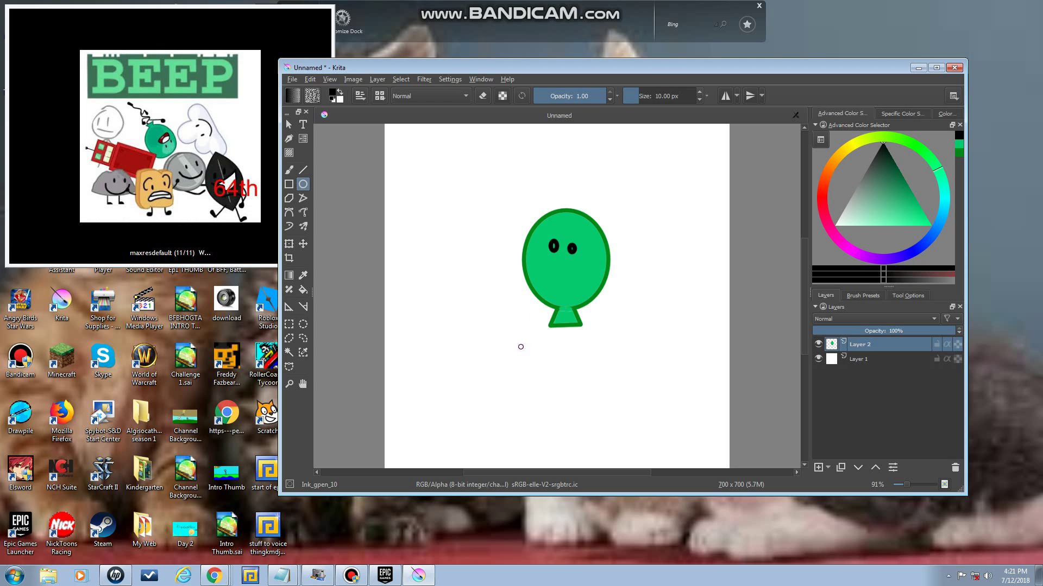
pyautogui.hotkey('ctrl', 'z')
pyautogui.hotkey('ctrl', 'z')
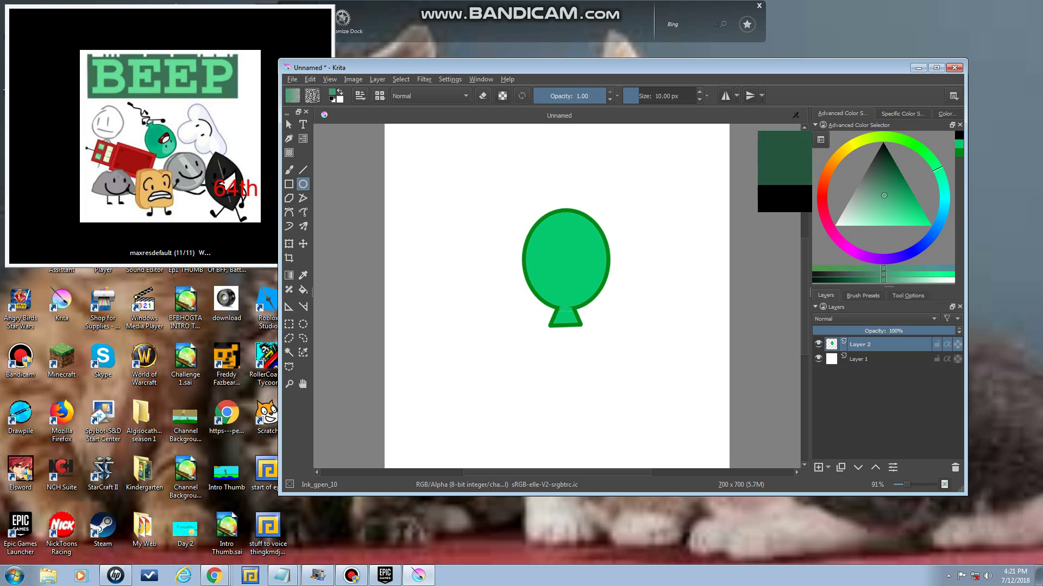
pyautogui.click(303, 170)
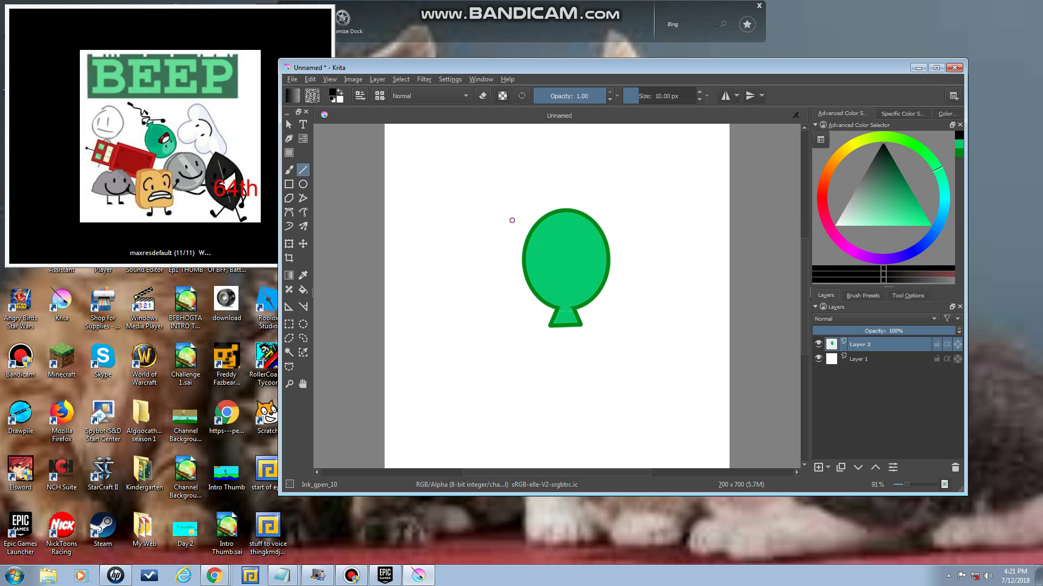
pyautogui.moveTo(547, 239)
pyautogui.mouseDown()
pyautogui.moveTo(548, 252)
pyautogui.moveTo(571, 251)
pyautogui.mouseUp()
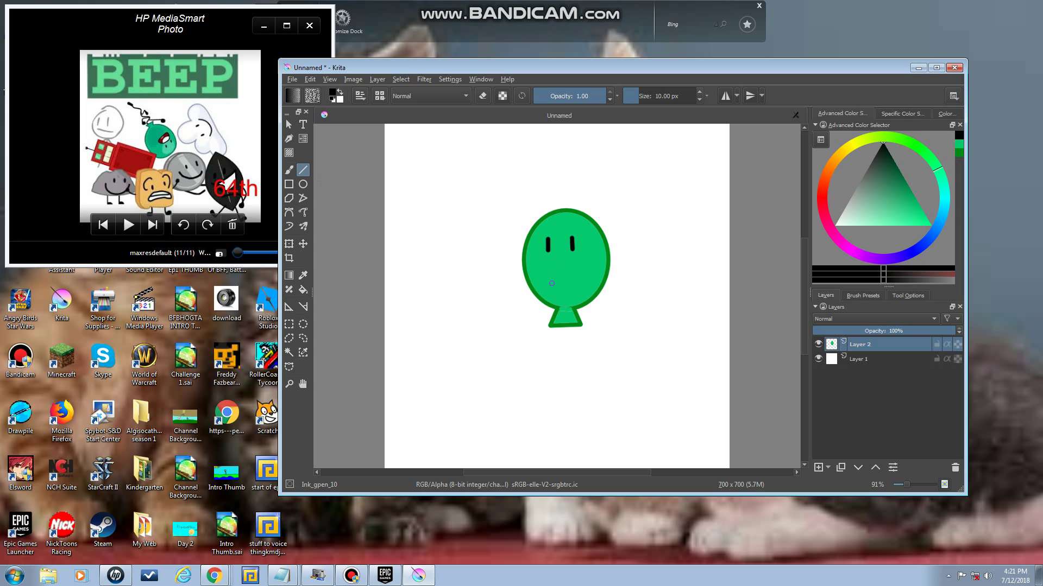
# Draw a wide open smiling mouth, redrawing its lower curve
pyautogui.moveTo(547, 275); pyautogui.dragTo(587, 261)
pyautogui.press('b')
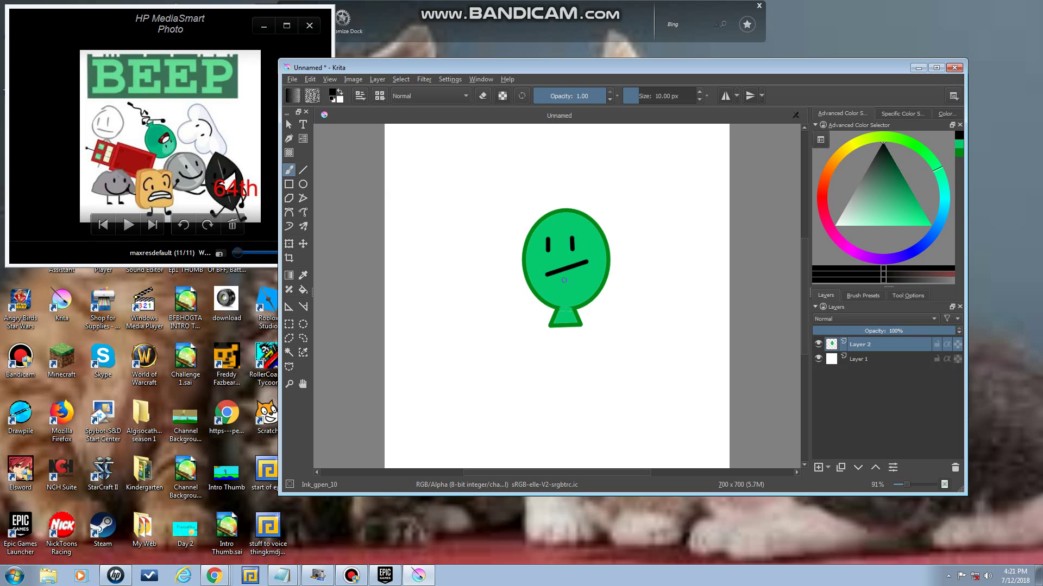
pyautogui.moveTo(547, 274)
pyautogui.mouseDown()
pyautogui.moveTo(564, 292)
pyautogui.moveTo(584, 282)
pyautogui.moveTo(583, 264)
pyautogui.moveTo(550, 282)
pyautogui.moveTo(579, 279)
pyautogui.mouseUp()
pyautogui.hotkey('ctrl', 'z')
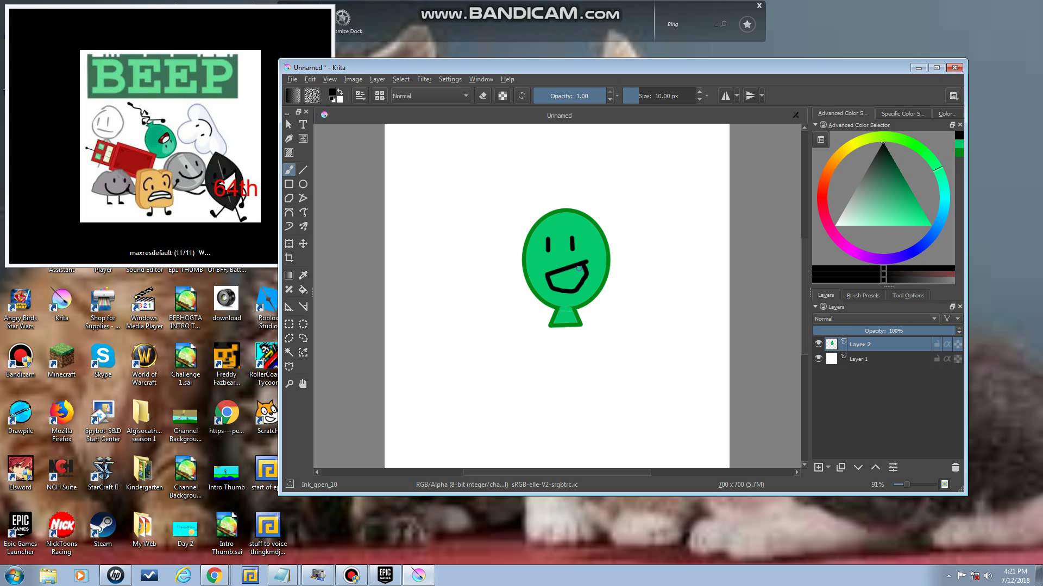
pyautogui.moveTo(575, 264); pyautogui.dragTo(551, 283)
# Fill the top of the mouth with white
pyautogui.click(847, 208)
pyautogui.moveTo(847, 209); pyautogui.dragTo(834, 224)
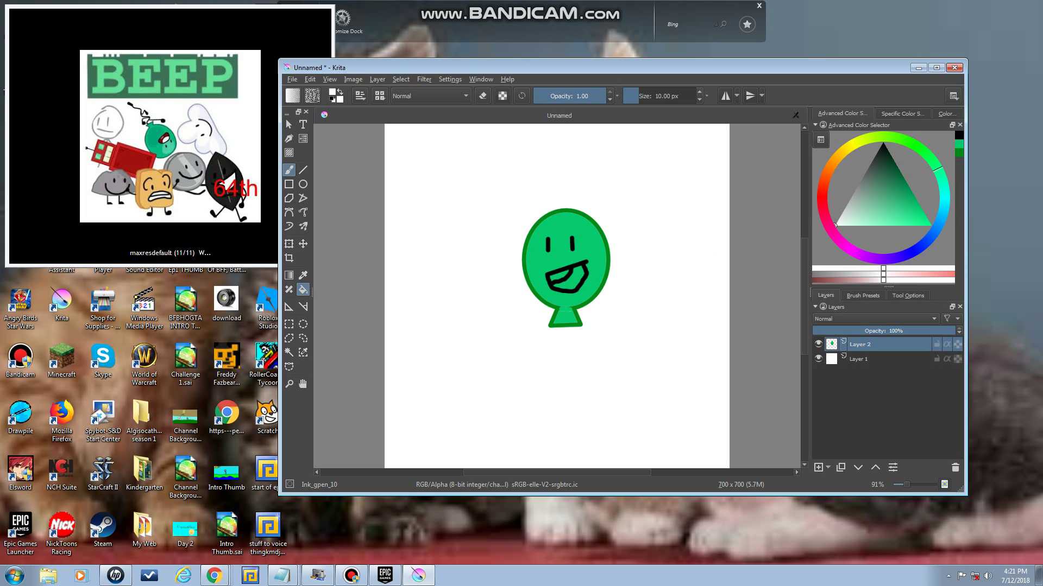
pyautogui.click(303, 290)
pyautogui.click(556, 275)
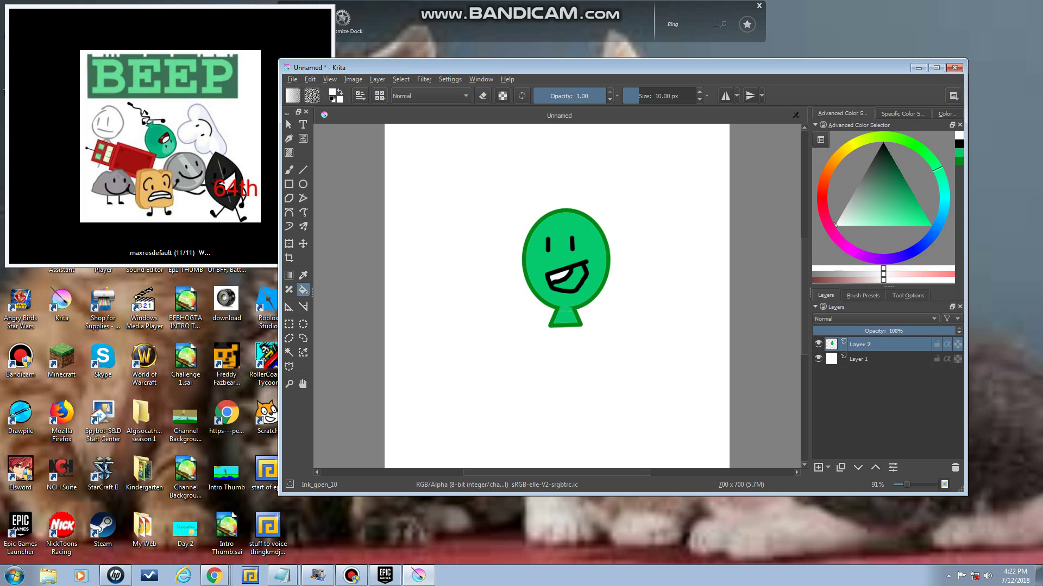
# Mix a salmon-pink shade and add black tongue strokes inside the mouth
pyautogui.click(822, 194)
pyautogui.click(883, 225)
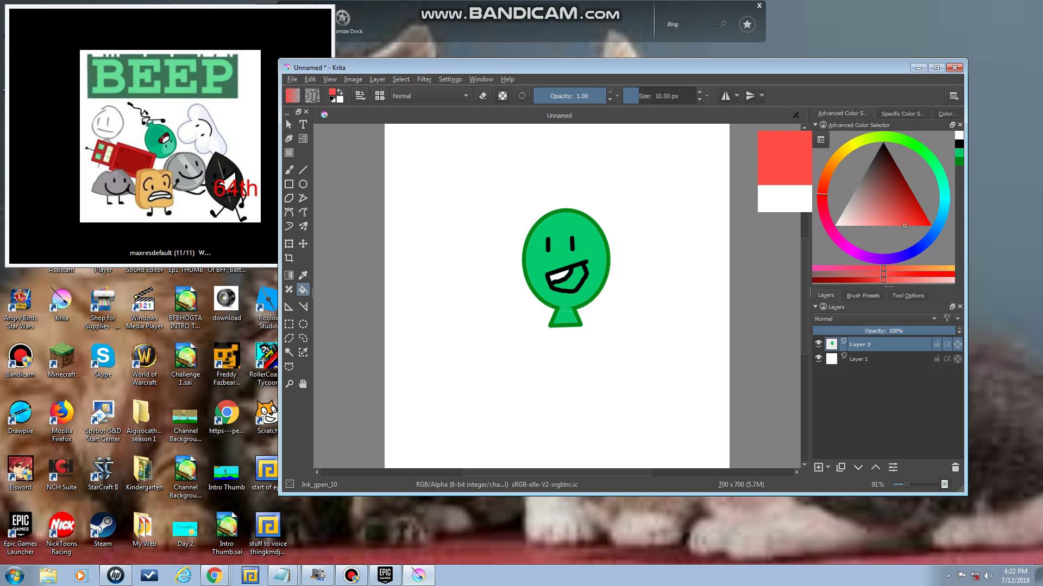
pyautogui.moveTo(883, 226)
pyautogui.mouseDown()
pyautogui.moveTo(856, 189)
pyautogui.moveTo(866, 226)
pyautogui.moveTo(878, 226)
pyautogui.moveTo(843, 245)
pyautogui.moveTo(834, 236)
pyautogui.moveTo(926, 226)
pyautogui.mouseUp()
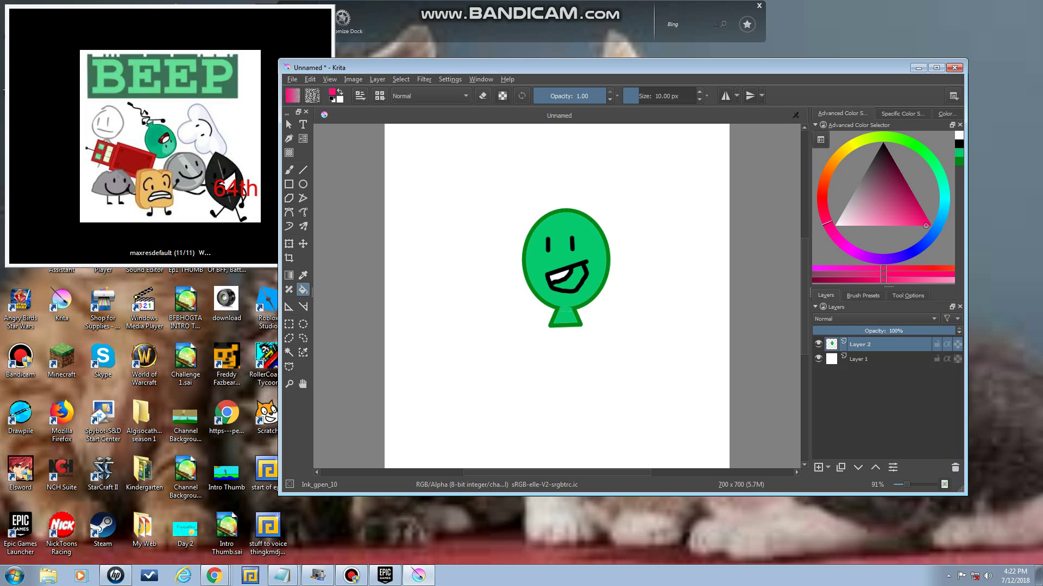
pyautogui.click(289, 170)
pyautogui.moveTo(926, 226); pyautogui.dragTo(910, 225)
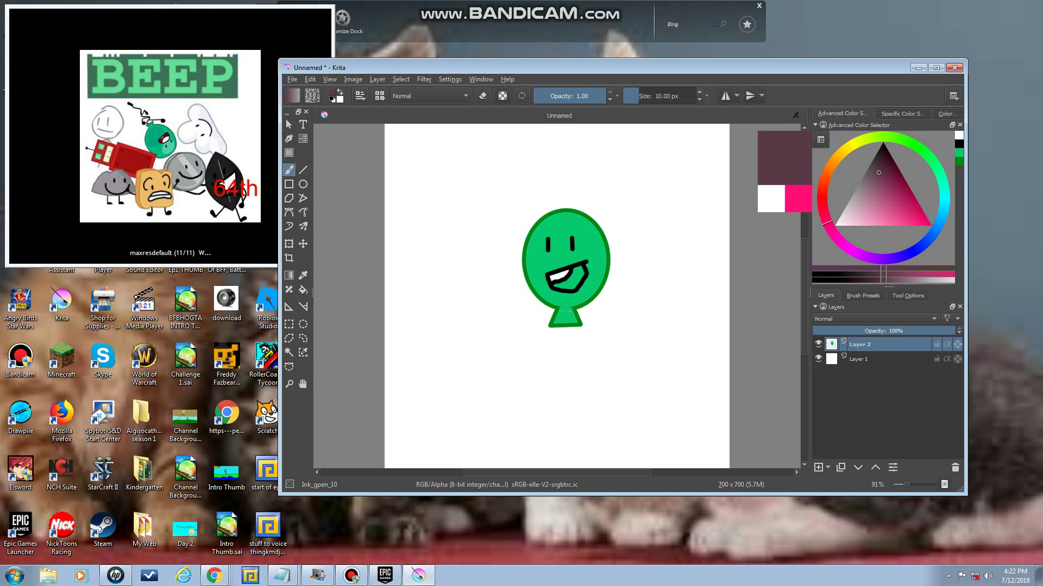
pyautogui.click(882, 143)
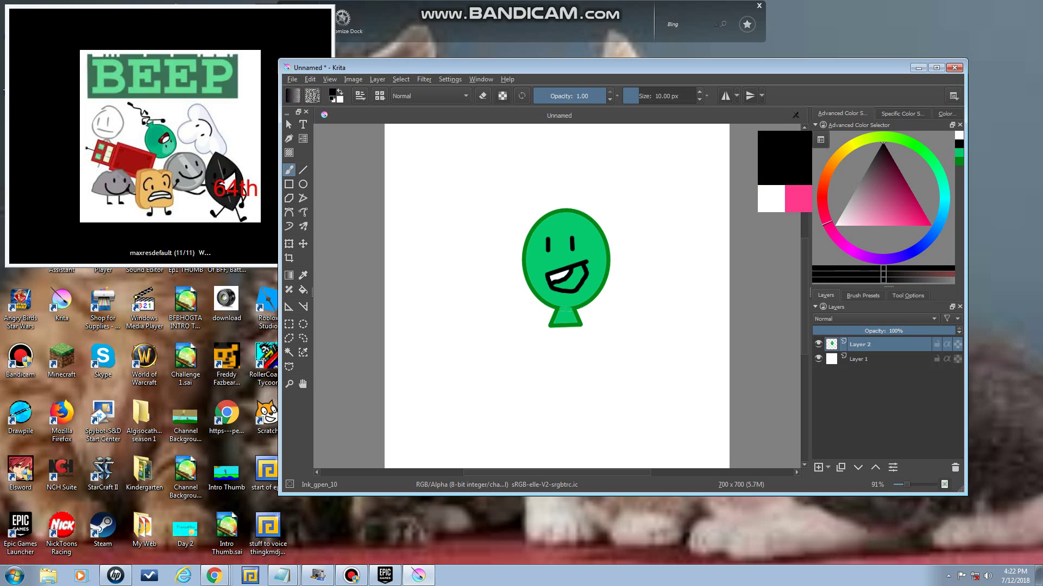
pyautogui.moveTo(569, 288); pyautogui.dragTo(587, 283)
# Fill the tongue pink and the mouth interior dark red, then return to black brush
pyautogui.click(931, 226)
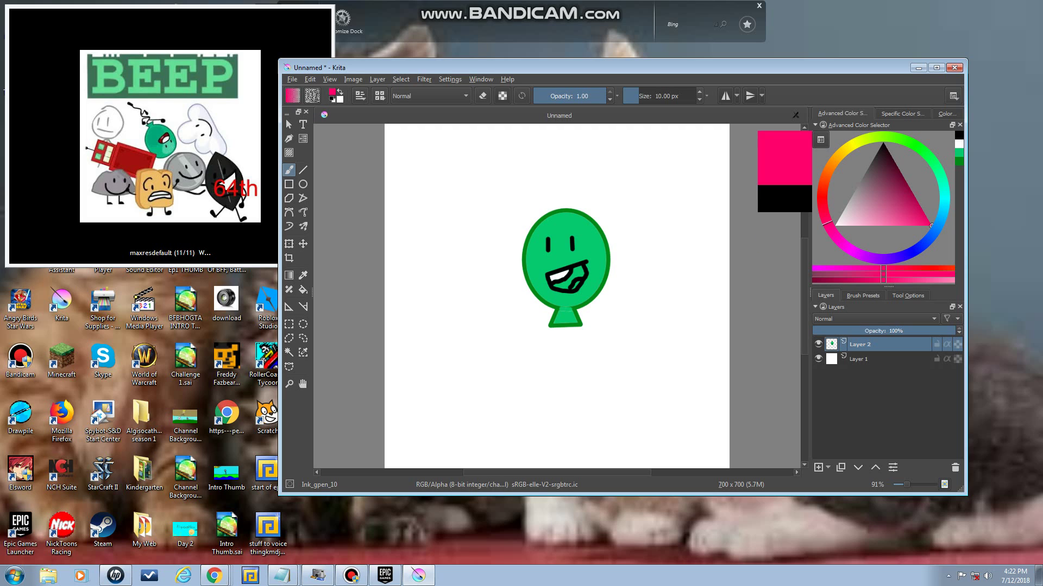
pyautogui.click(303, 289)
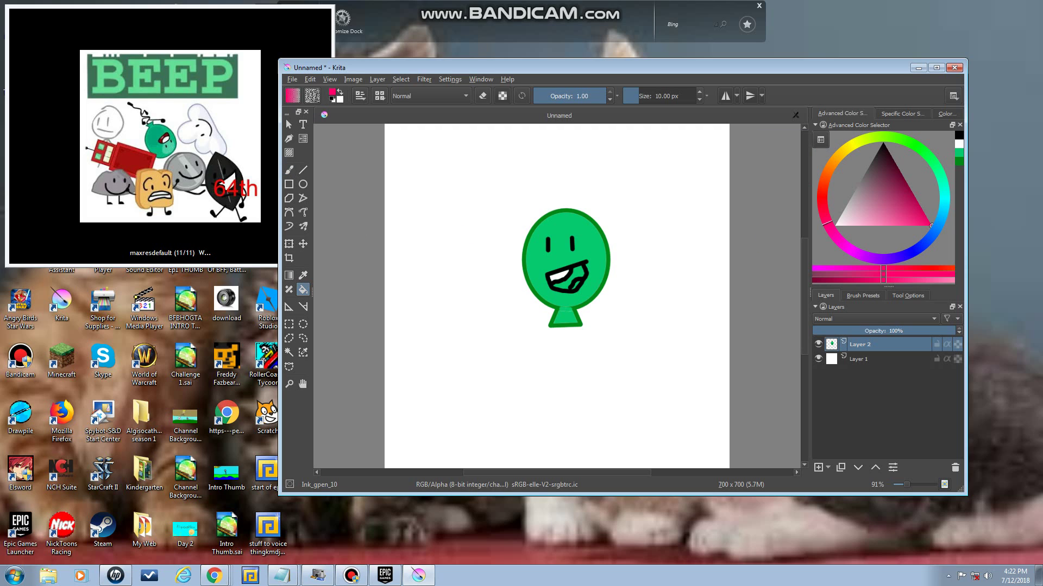
pyautogui.click(579, 282)
pyautogui.moveTo(825, 223); pyautogui.dragTo(818, 192)
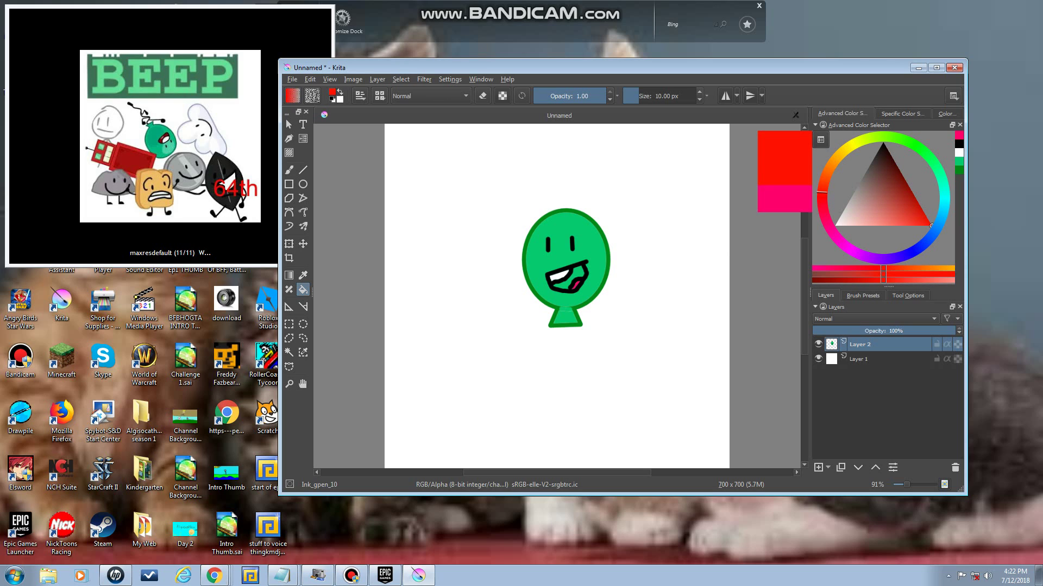
pyautogui.moveTo(904, 182); pyautogui.dragTo(907, 185)
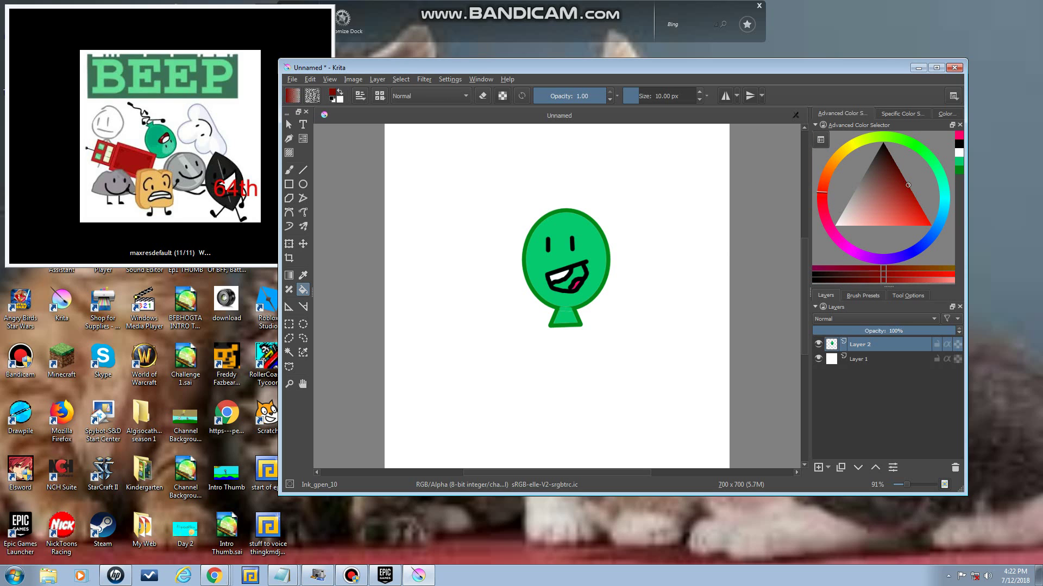
pyautogui.click(571, 279)
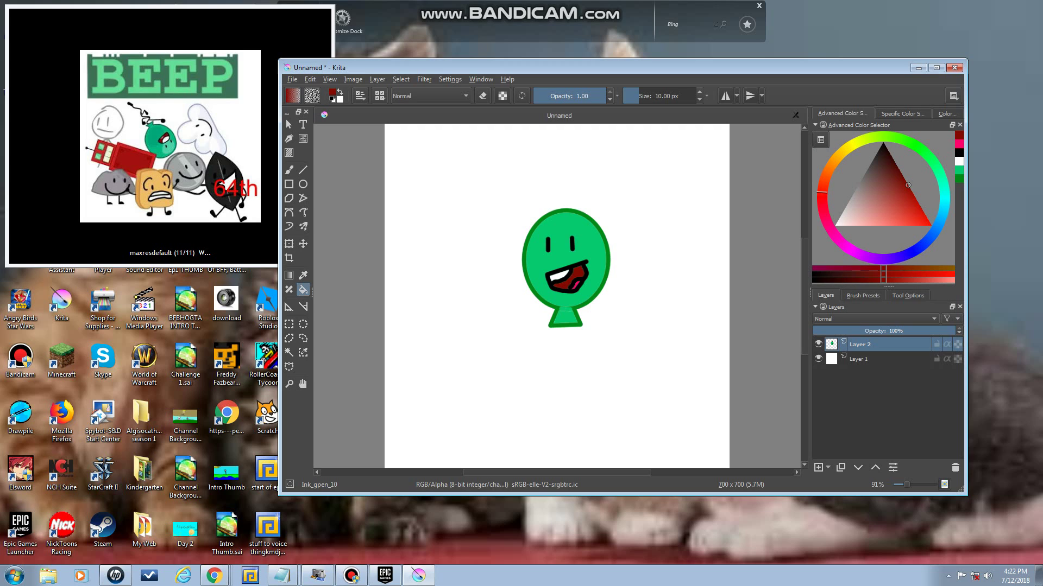
pyautogui.press('b')
pyautogui.click(883, 142)
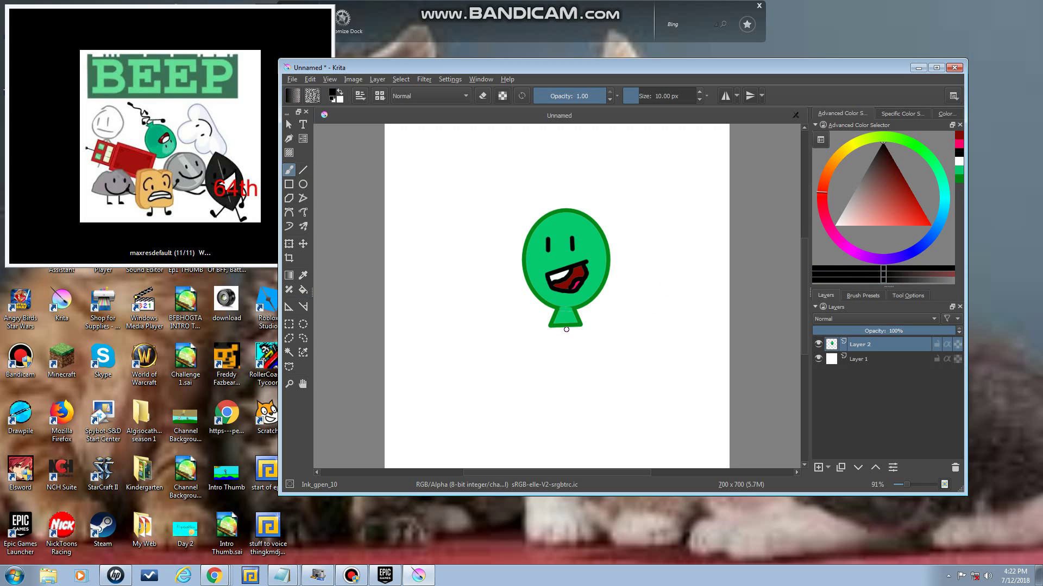
# Paint a wavy black stick body below the balloon, redrawing strokes as needed
pyautogui.moveTo(566, 330)
pyautogui.mouseDown()
pyautogui.moveTo(578, 359)
pyautogui.moveTo(549, 367)
pyautogui.mouseUp()
pyautogui.hotkey('ctrl', 'z')
pyautogui.moveTo(567, 326)
pyautogui.mouseDown()
pyautogui.moveTo(569, 363)
pyautogui.moveTo(537, 412)
pyautogui.moveTo(558, 423)
pyautogui.moveTo(565, 414)
pyautogui.mouseUp()
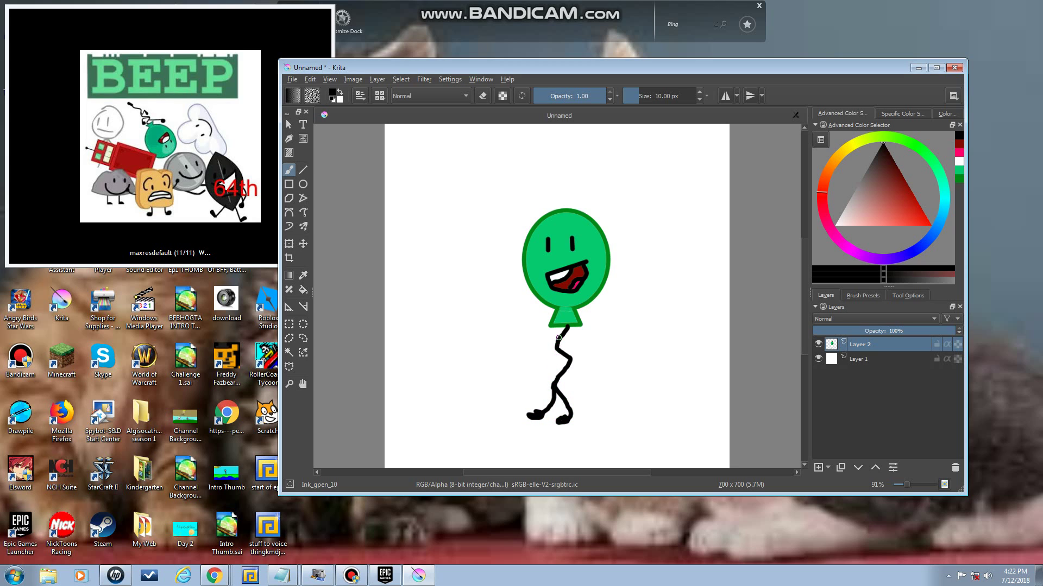
pyautogui.moveTo(559, 344)
pyautogui.mouseDown()
pyautogui.moveTo(528, 316)
pyautogui.moveTo(532, 332)
pyautogui.moveTo(566, 342)
pyautogui.moveTo(611, 321)
pyautogui.mouseUp()
pyautogui.hotkey('ctrl', 'z')
pyautogui.hotkey('ctrl', 'z')
pyautogui.hotkey('ctrl', 'z')
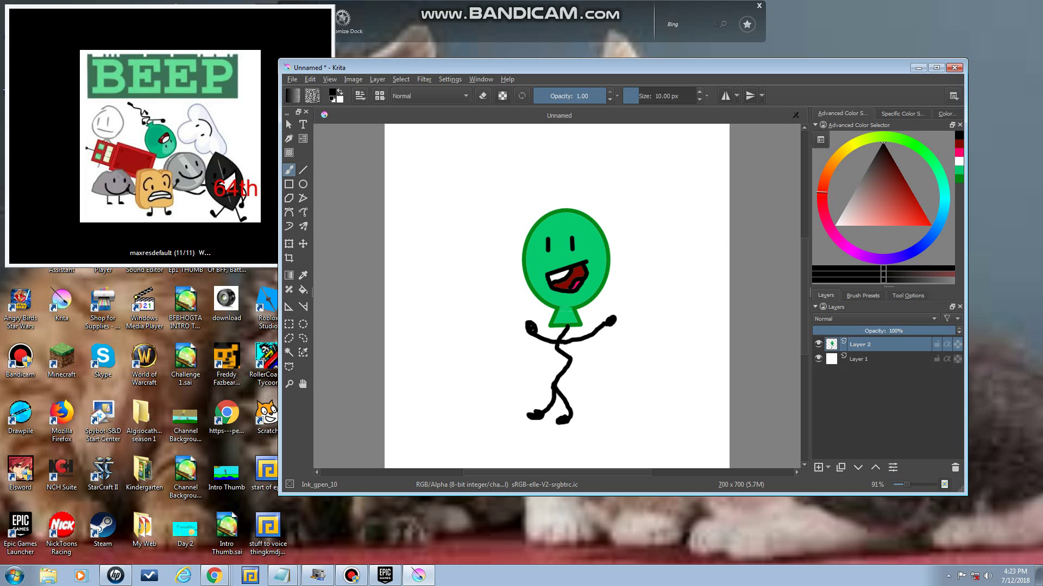
# Change the painting colour to green
pyautogui.click(835, 224)
pyautogui.moveTo(835, 224); pyautogui.dragTo(885, 206)
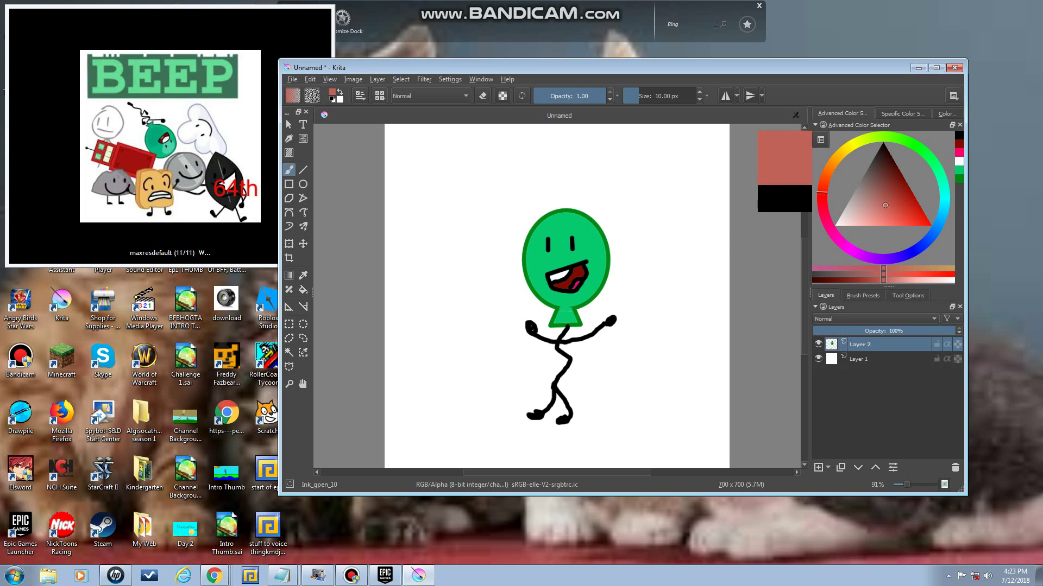
pyautogui.click(959, 170)
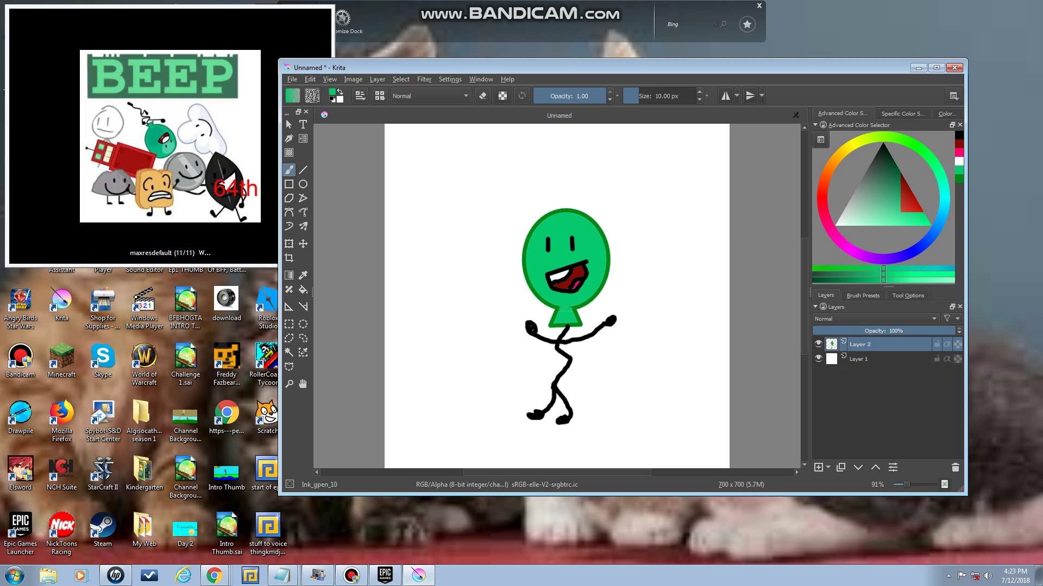
# Flood the white canvas background with dark green and pick a lighter green
pyautogui.click(898, 188)
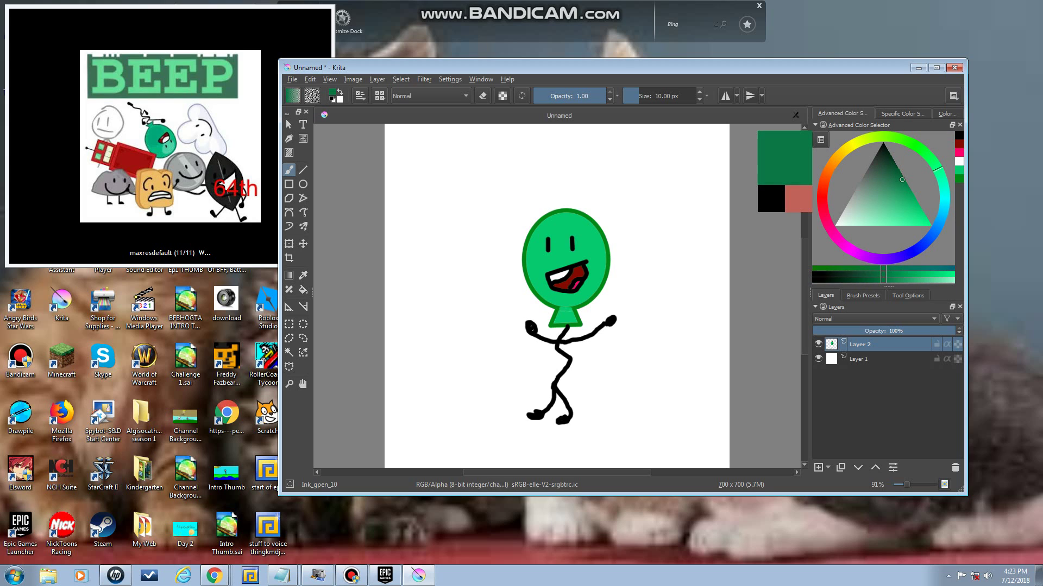
pyautogui.moveTo(169, 147)
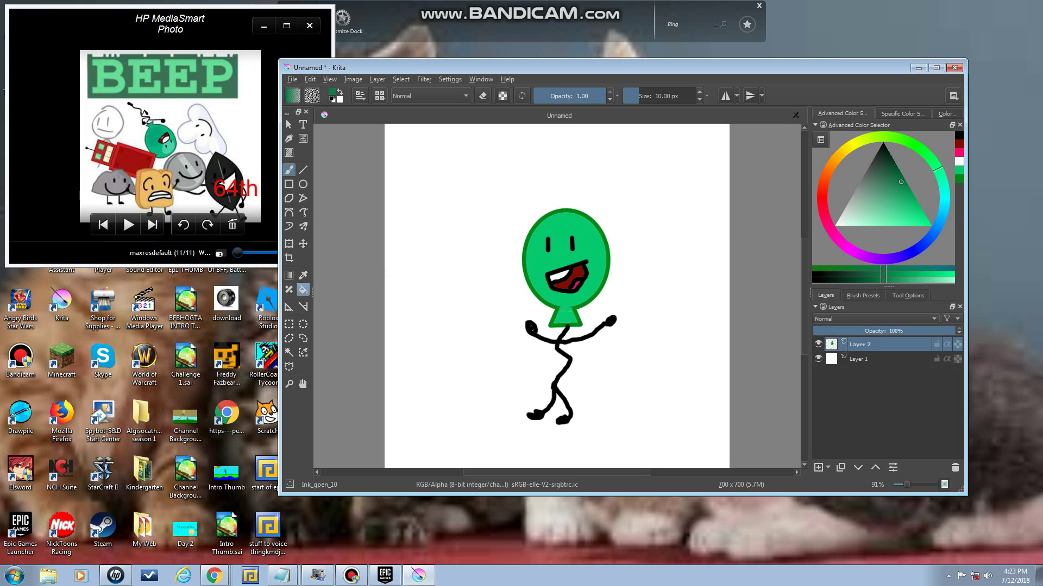
pyautogui.click(303, 290)
pyautogui.click(435, 217)
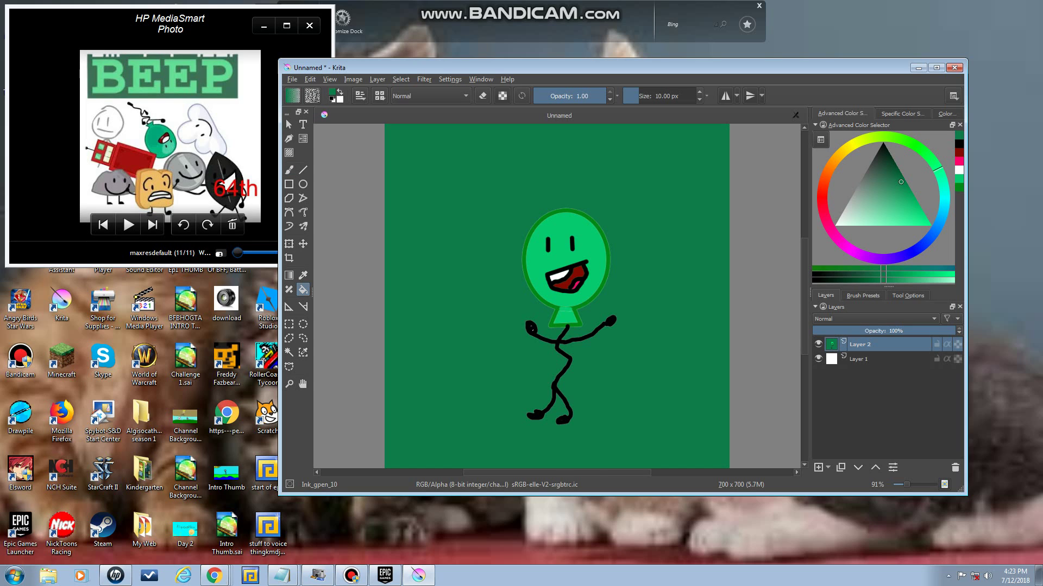
pyautogui.moveTo(901, 182); pyautogui.dragTo(911, 206)
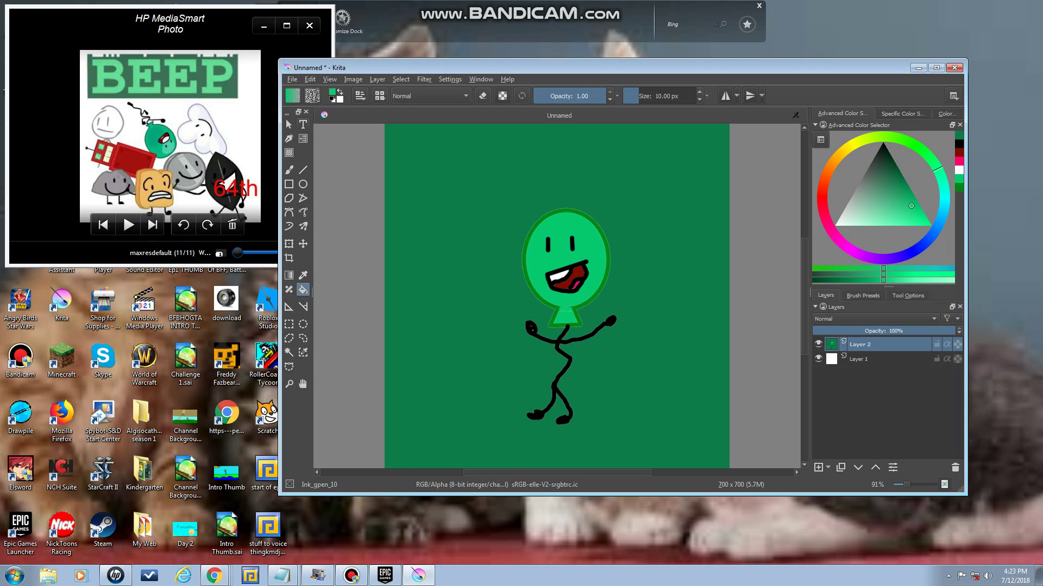
pyautogui.click(303, 124)
# Add a light green 'Baloony' title in a text box across the card top
pyautogui.moveTo(400, 133)
pyautogui.mouseDown()
pyautogui.moveTo(636, 169)
pyautogui.moveTo(687, 195)
pyautogui.mouseUp()
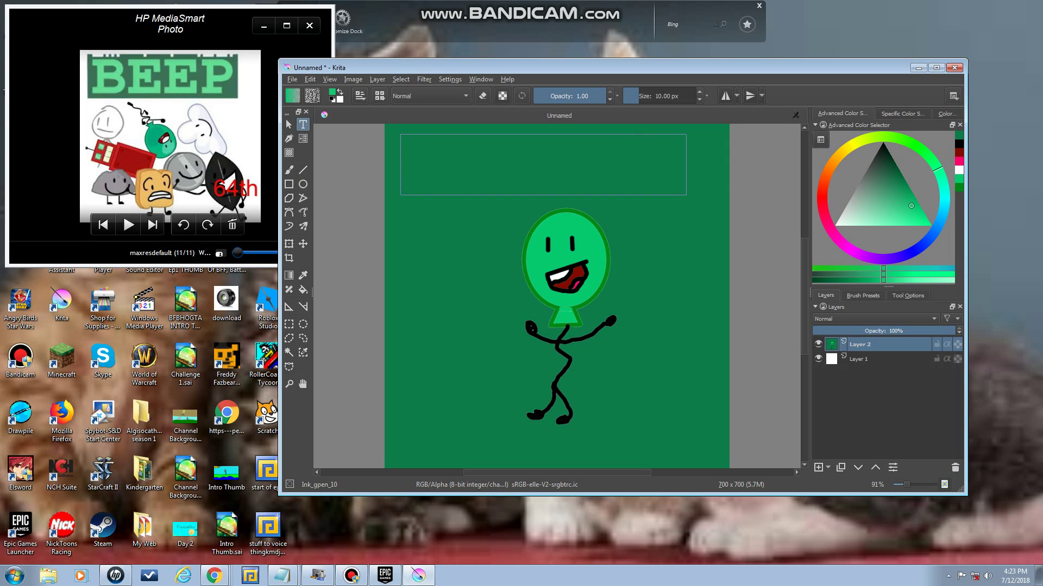
pyautogui.press('BackSpace')
pyautogui.press('BackSpace')
pyautogui.press('BackSpace')
pyautogui.write('Artistic')
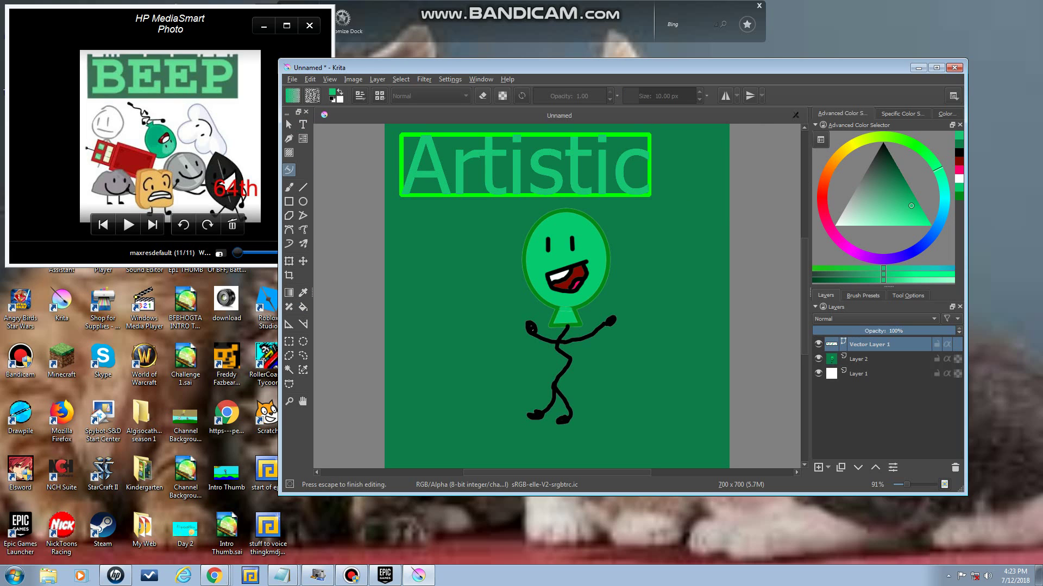
pyautogui.press('BackSpace')
pyautogui.press('BackSpace')
pyautogui.press('BackSpace')
pyautogui.press('BackSpace')
pyautogui.press('BackSpace')
pyautogui.press('BackSpace')
pyautogui.press('BackSpace')
pyautogui.press('BackSpace')
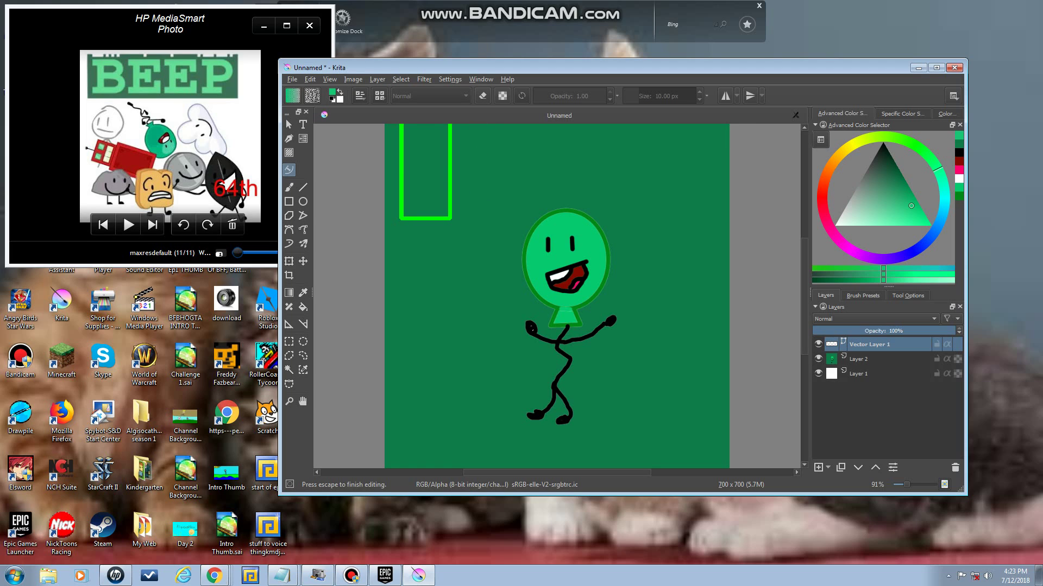
pyautogui.write('Ballo')
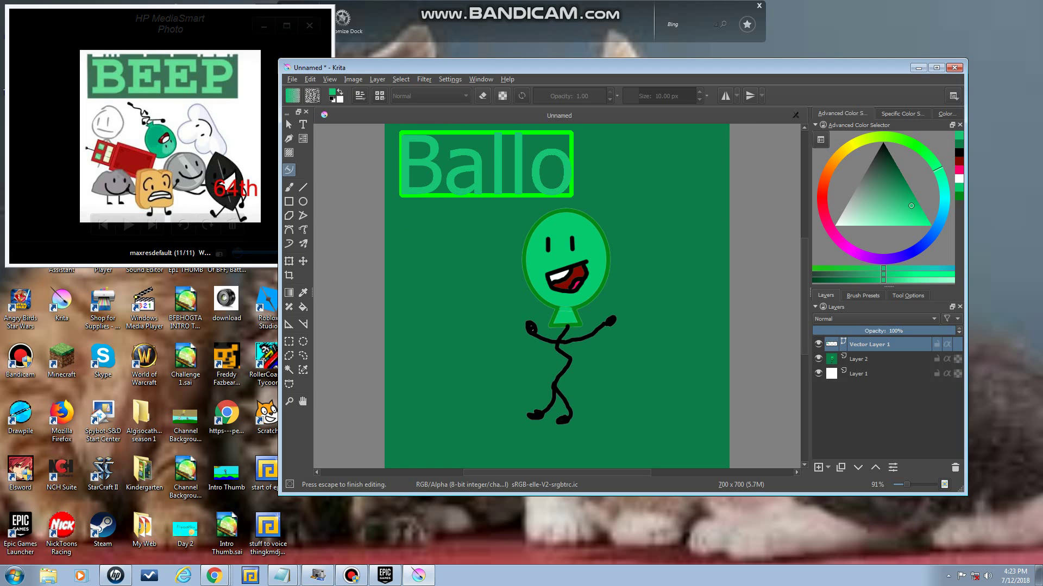
pyautogui.write('ny')
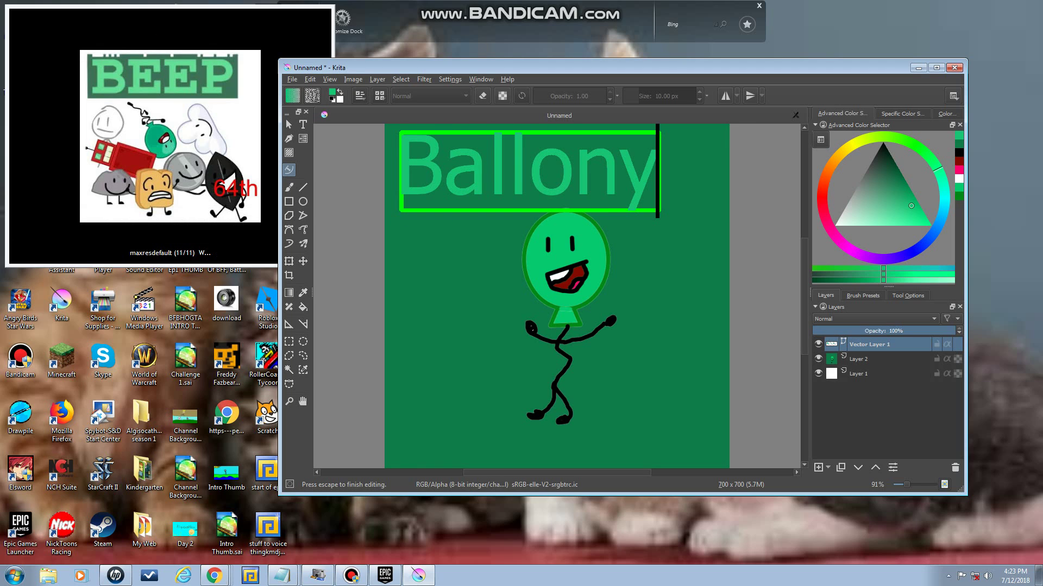
pyautogui.press('BackSpace')
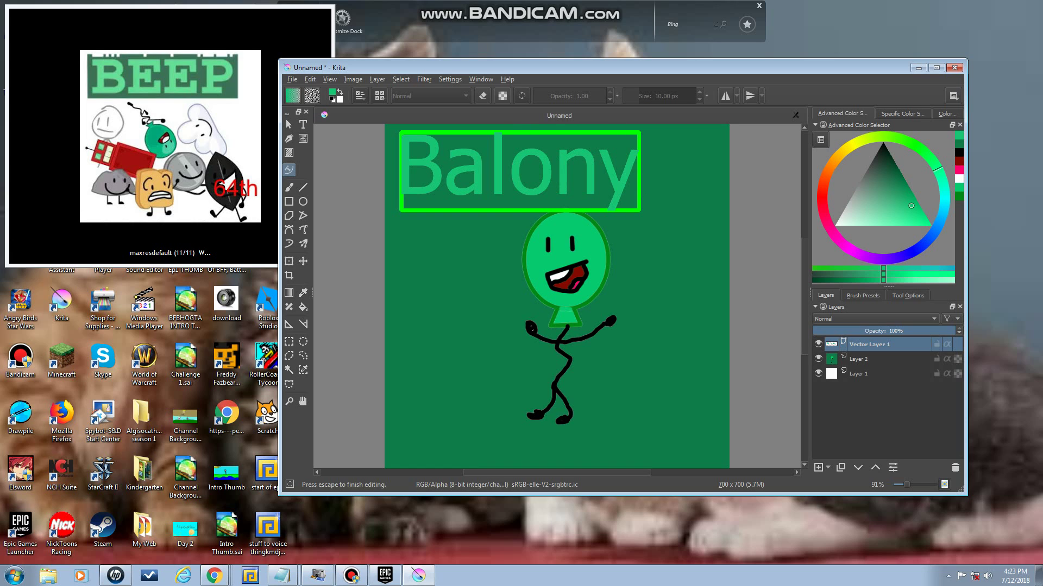
pyautogui.write('o')
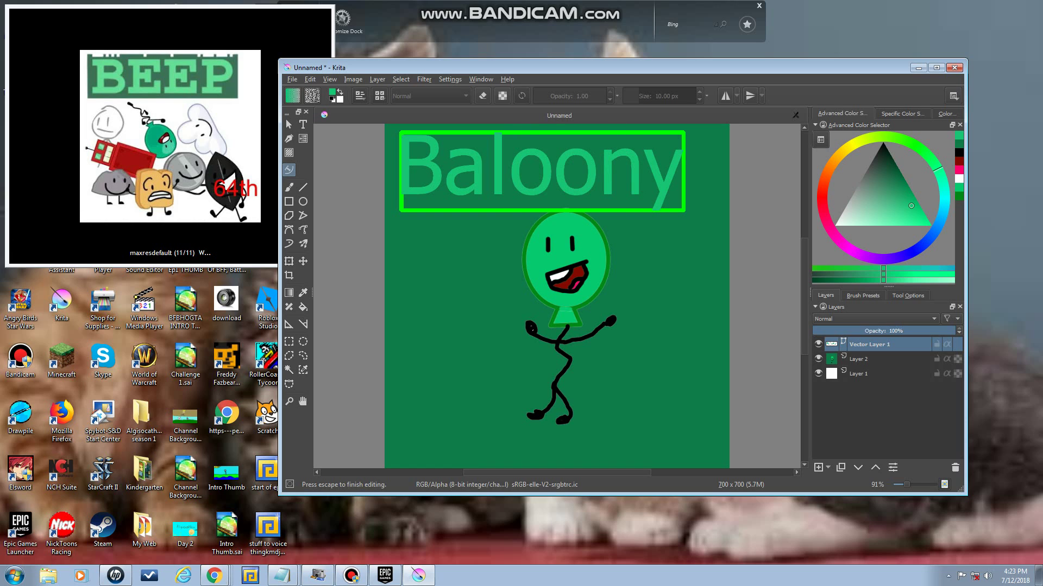
pyautogui.hotkey('alt', 'f')
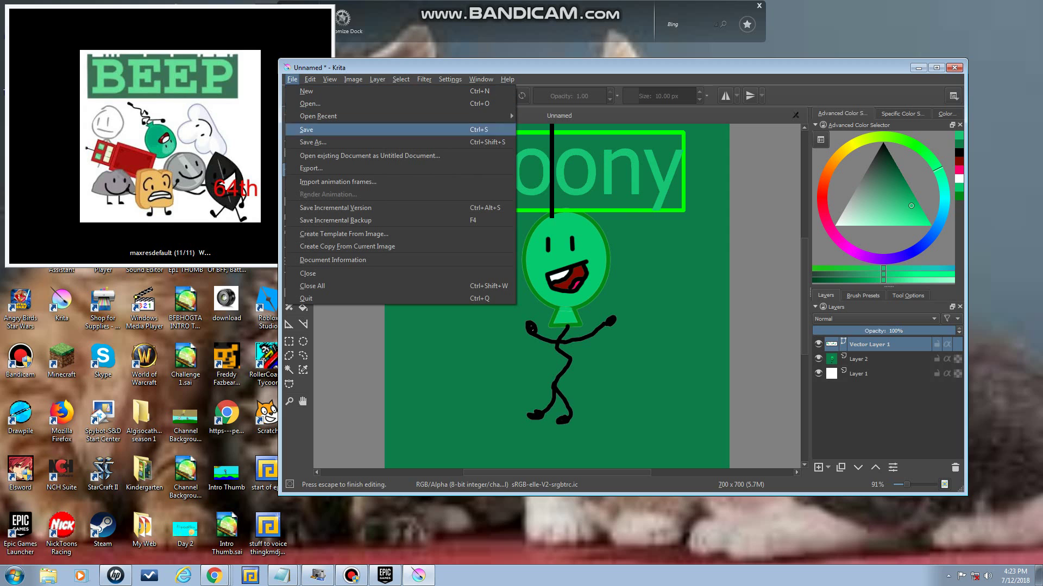
# Save the card as a PNG named 'Baloony' and begin a new document
pyautogui.press('Return')
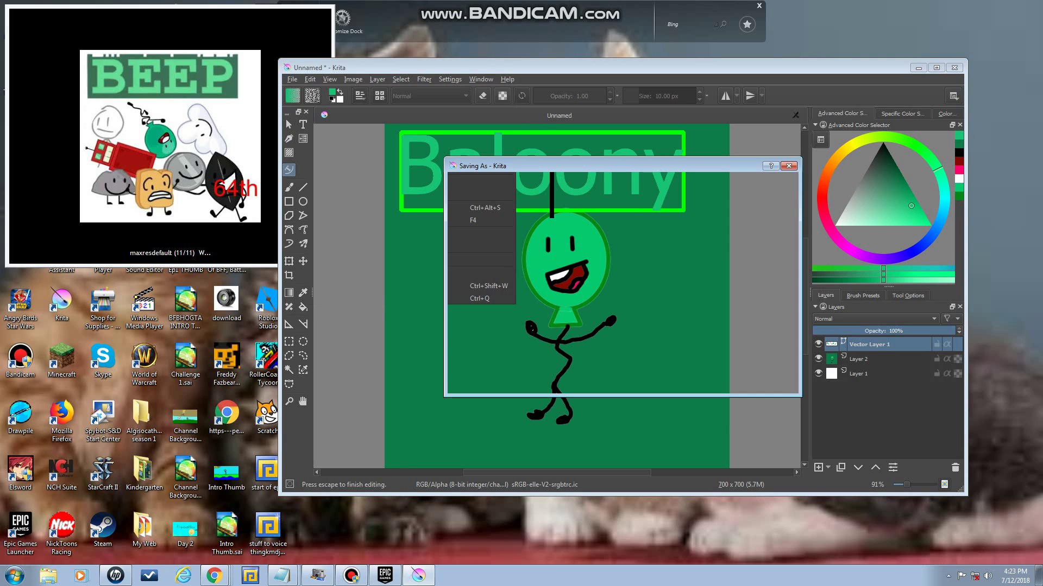
pyautogui.click(616, 382)
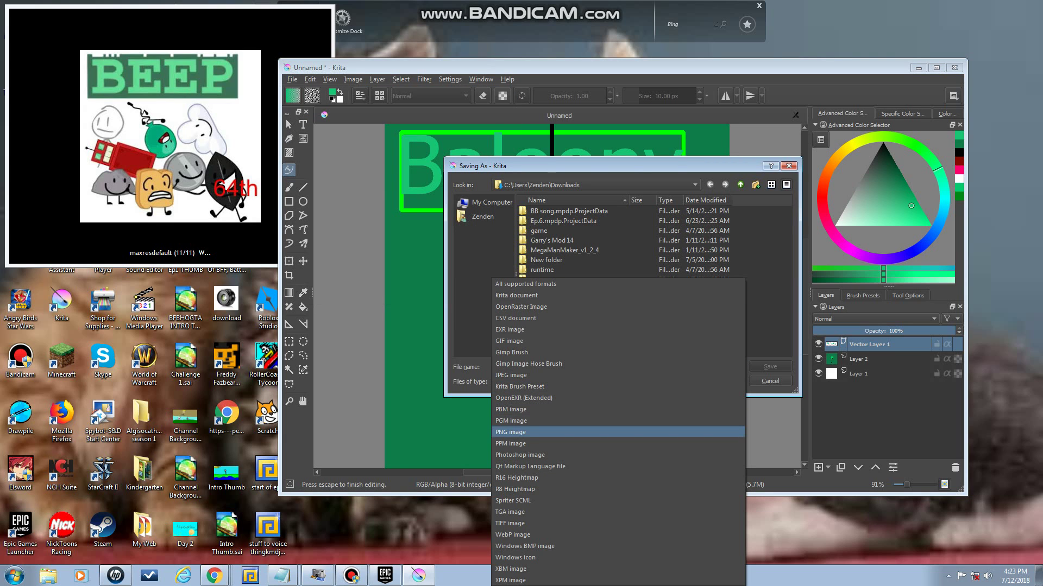
pyautogui.press('Return')
pyautogui.press('Return')
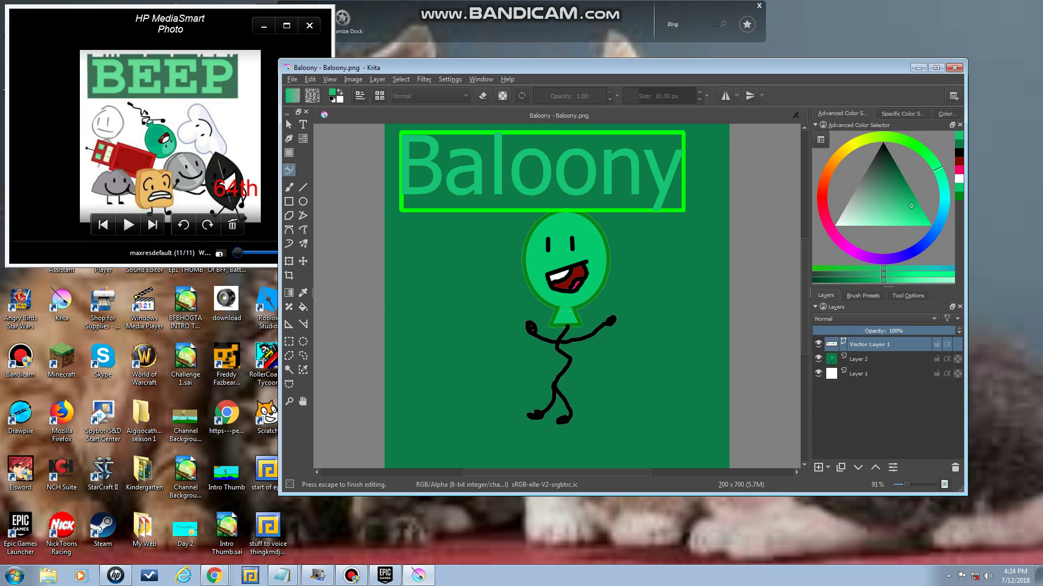
pyautogui.hotkey('alt', 'f')
pyautogui.press('Return')
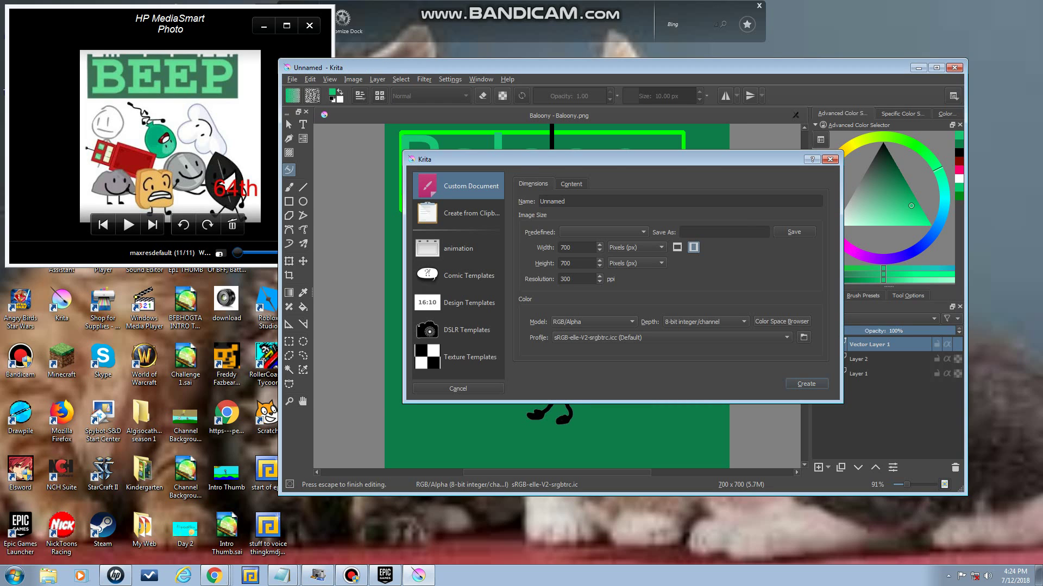
pyautogui.press('Return')
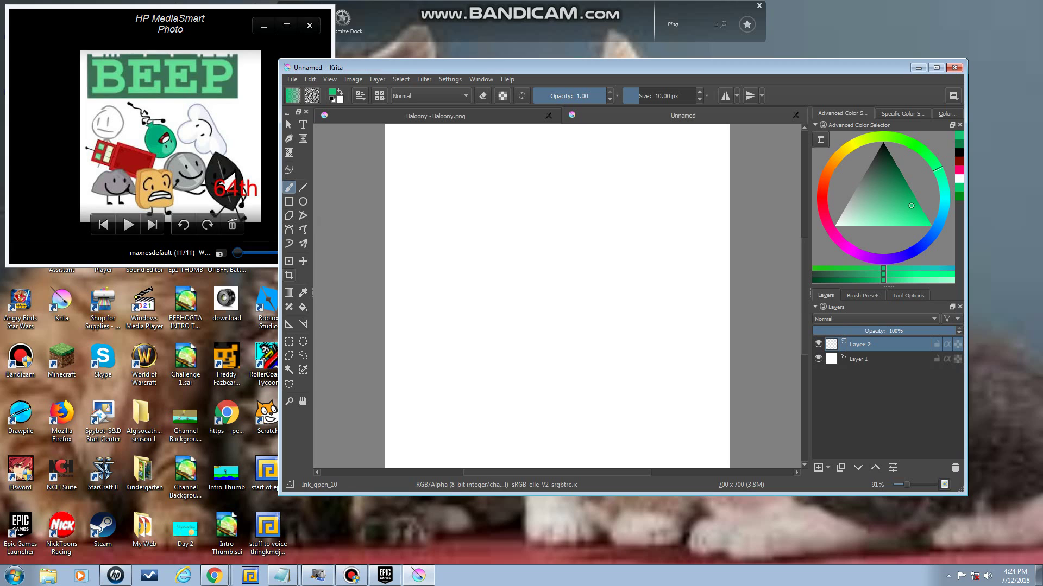
pyautogui.click(289, 229)
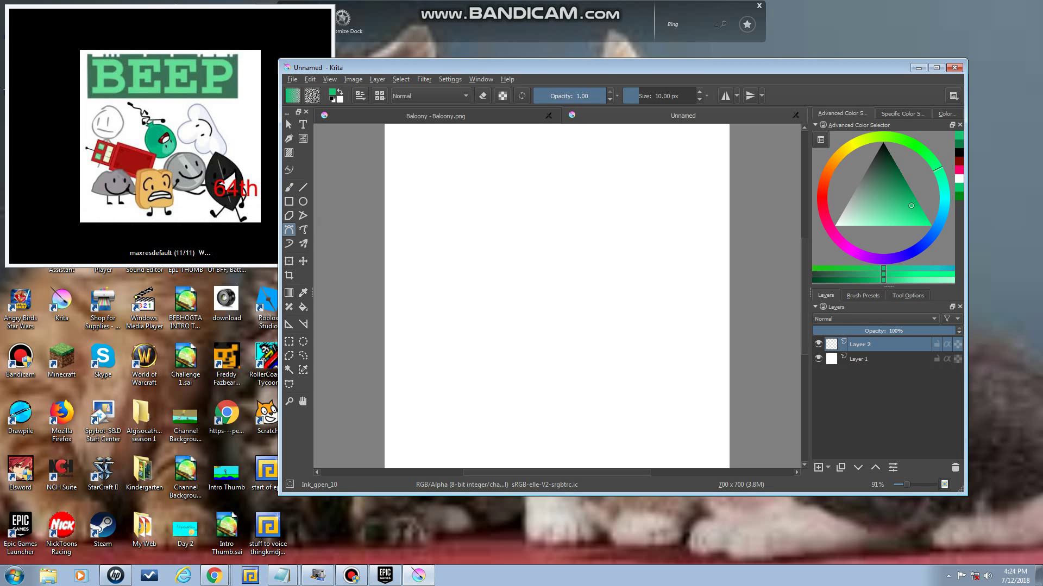
pyautogui.click(915, 146)
pyautogui.moveTo(911, 206); pyautogui.dragTo(907, 184)
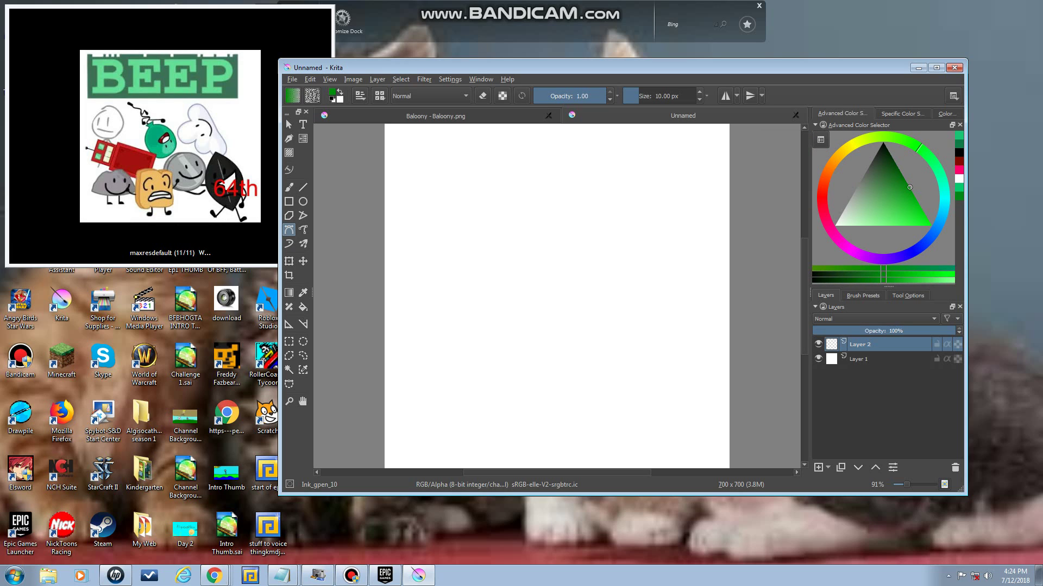
pyautogui.click(557, 206)
pyautogui.press('Return')
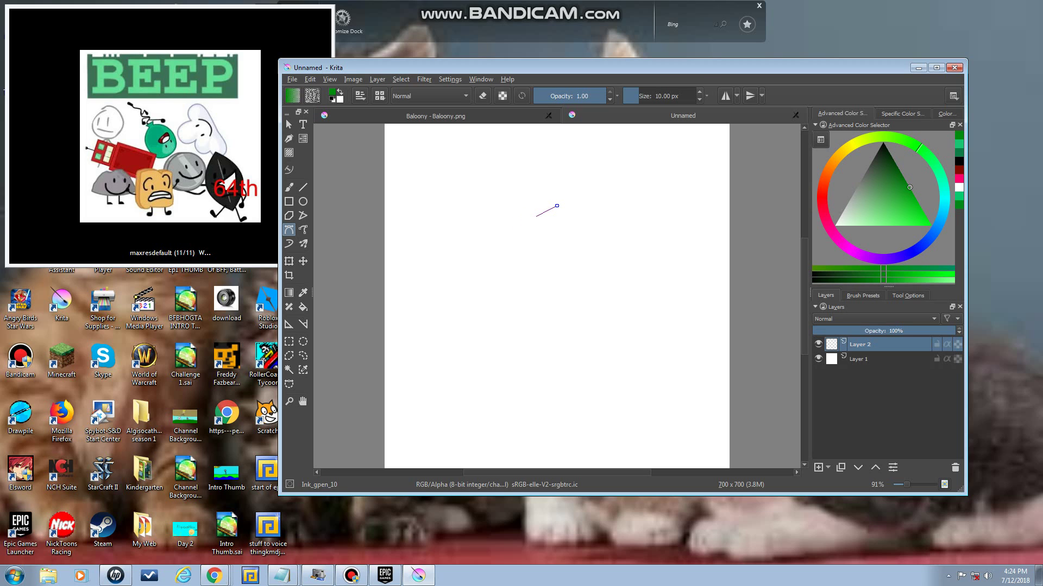
pyautogui.hotkey('ctrl', 'z')
pyautogui.click(289, 244)
pyautogui.moveTo(557, 213); pyautogui.dragTo(505, 247)
pyautogui.hotkey('ctrl', 'z')
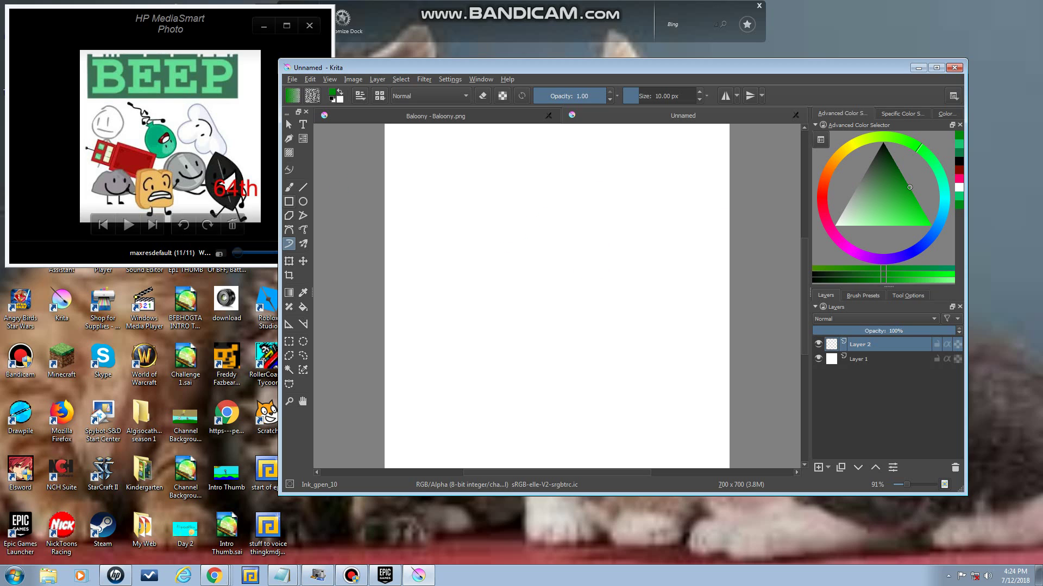
pyautogui.click(303, 201)
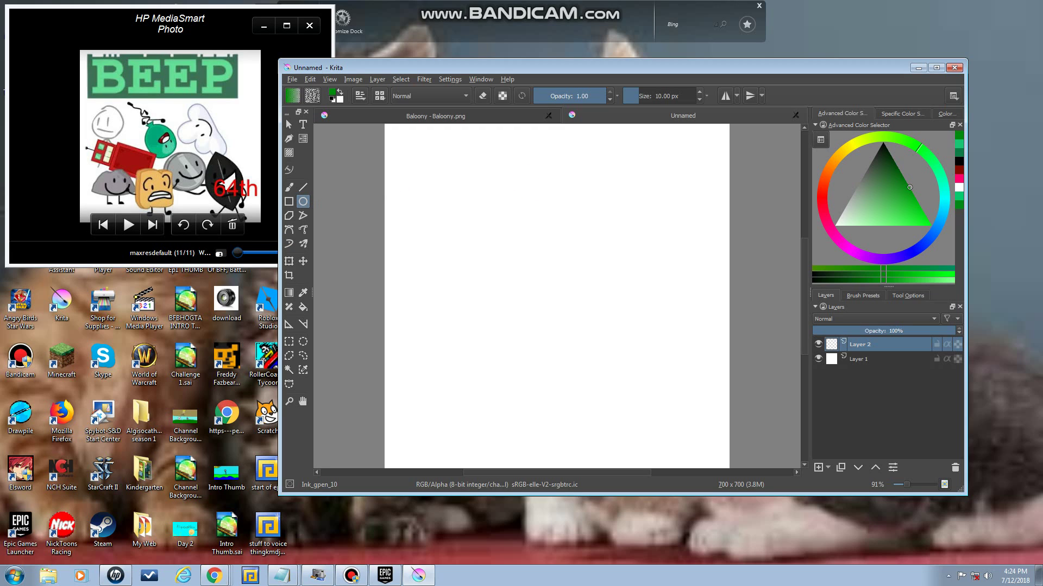
pyautogui.click(302, 187)
pyautogui.click(289, 244)
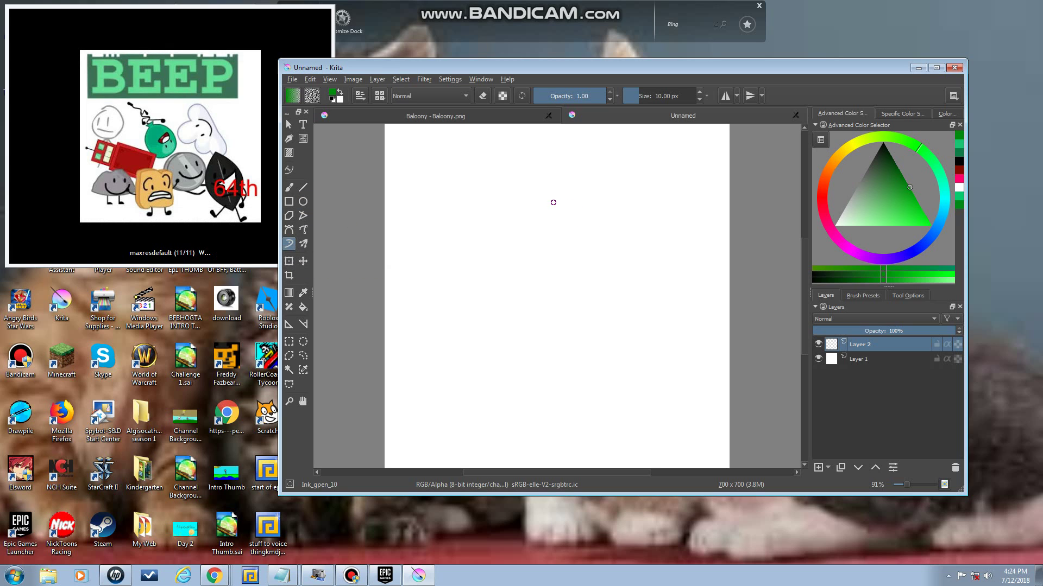
pyautogui.press('[')
pyautogui.press('[')
pyautogui.press('[')
pyautogui.press(']')
pyautogui.press(']')
pyautogui.press(']')
pyautogui.press(']')
pyautogui.press(']')
pyautogui.press(']')
# Paint a green leaf outline at the canvas centre and fill it light green
pyautogui.moveTo(548, 199)
pyautogui.mouseDown()
pyautogui.moveTo(511, 237)
pyautogui.moveTo(518, 294)
pyautogui.moveTo(551, 326)
pyautogui.moveTo(590, 278)
pyautogui.moveTo(552, 201)
pyautogui.mouseUp()
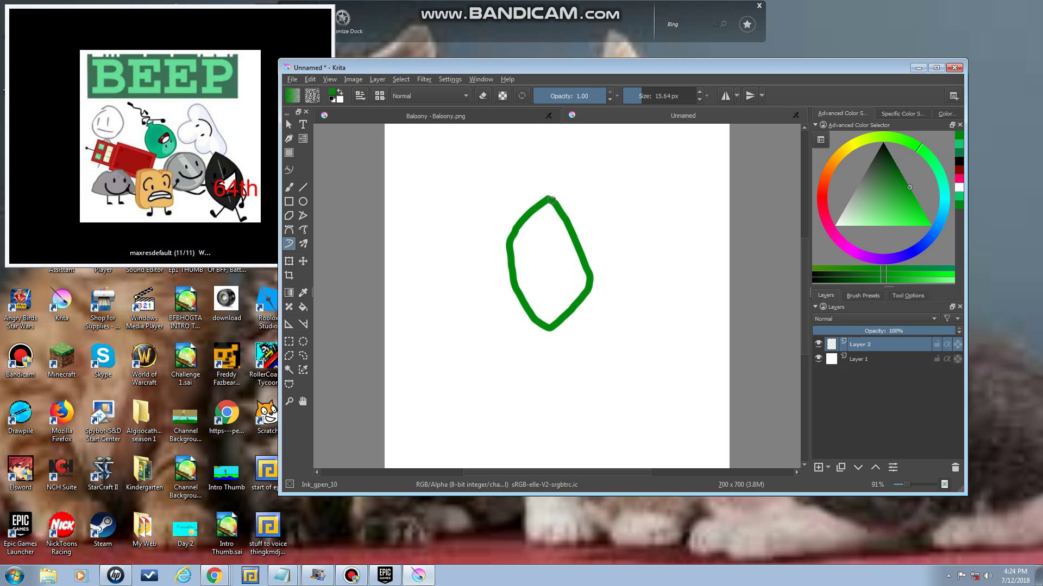
pyautogui.click(910, 214)
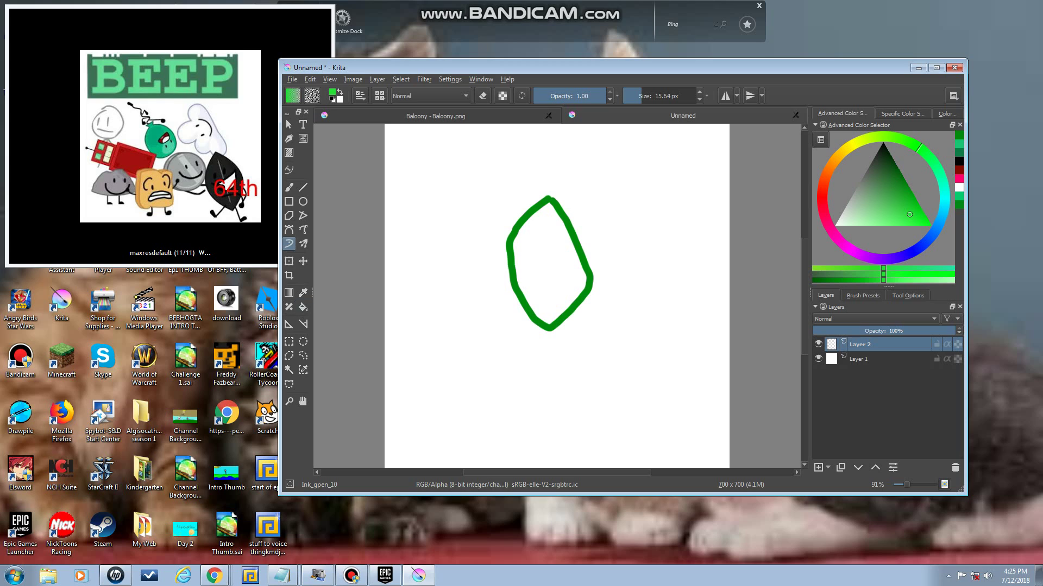
pyautogui.click(303, 307)
pyautogui.click(548, 261)
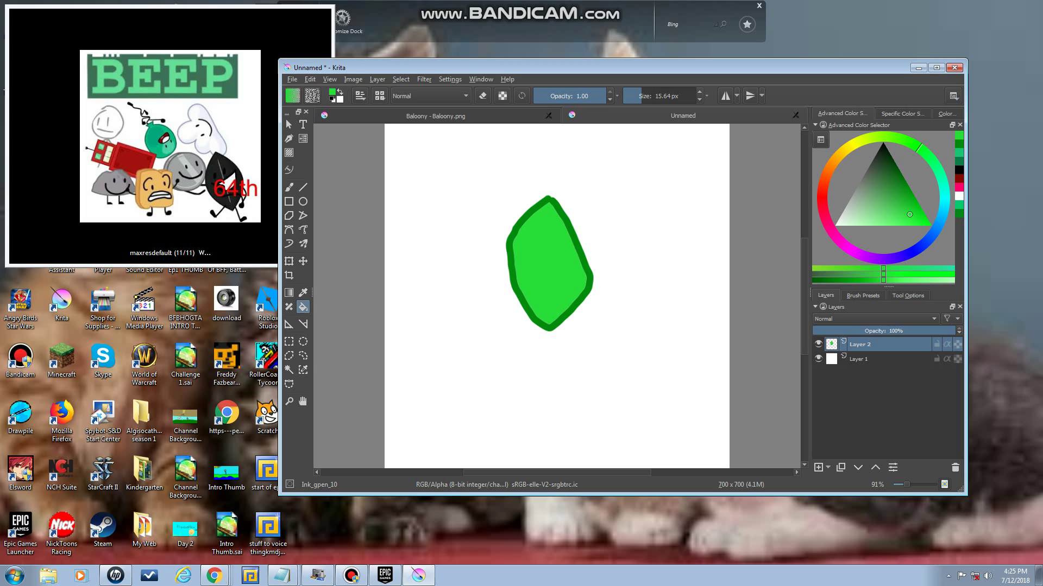
pyautogui.click(872, 217)
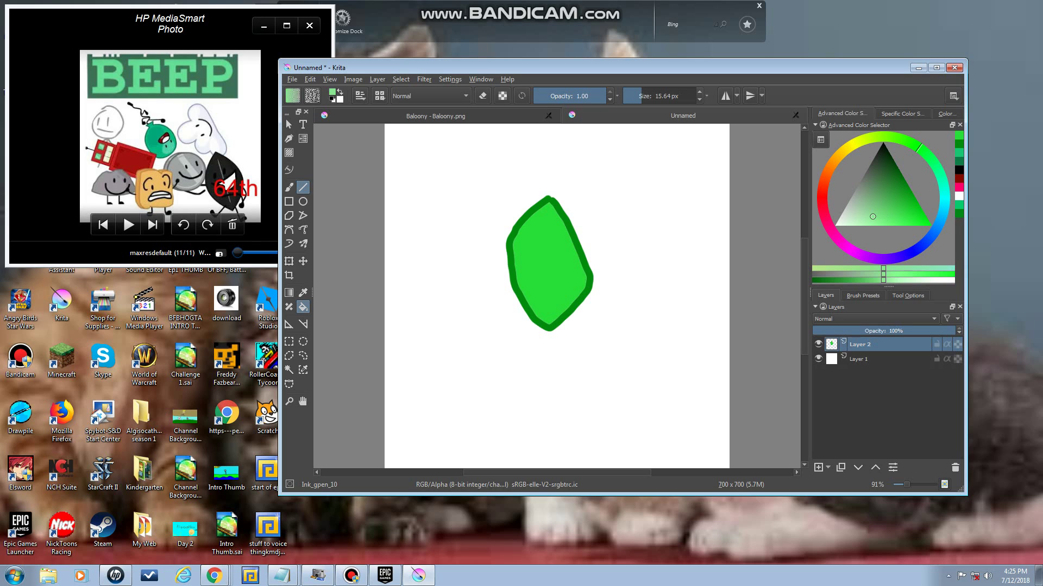
# Draw a thin pale vein line down the leaf and a short black eye line
pyautogui.click(303, 187)
pyautogui.moveTo(633, 96); pyautogui.dragTo(637, 95)
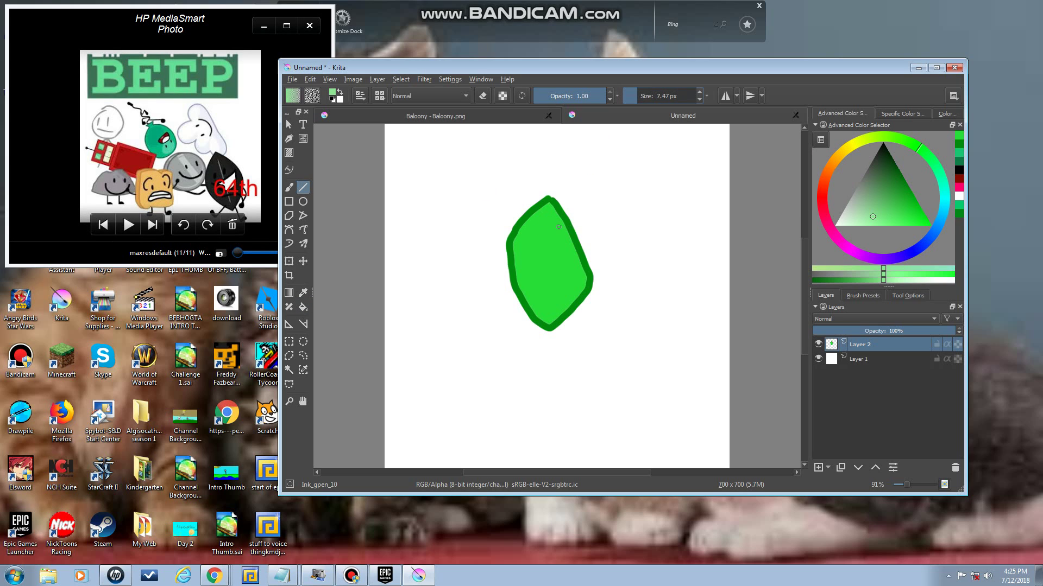
pyautogui.moveTo(543, 217); pyautogui.dragTo(546, 299)
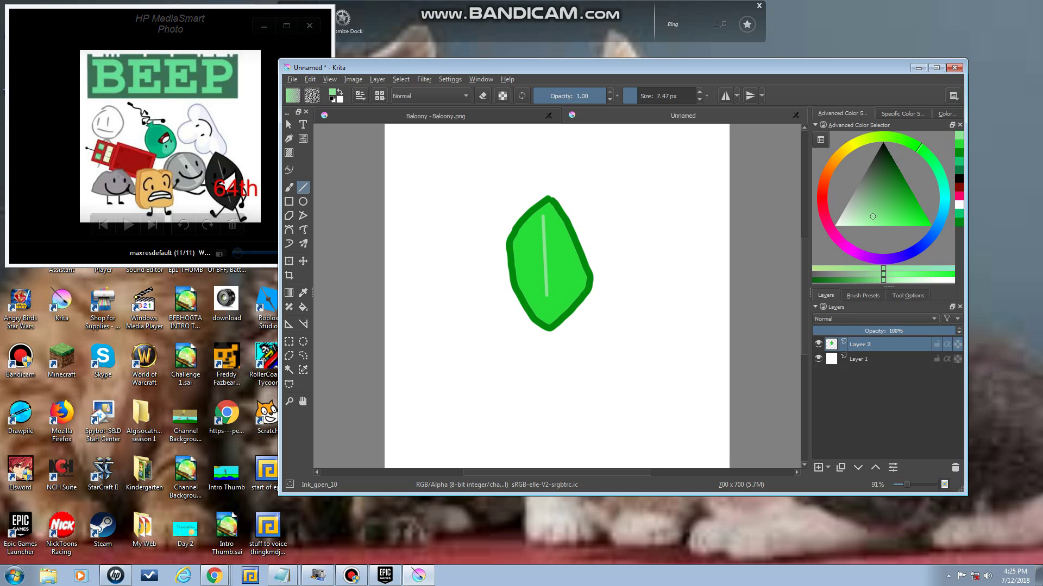
pyautogui.press('d')
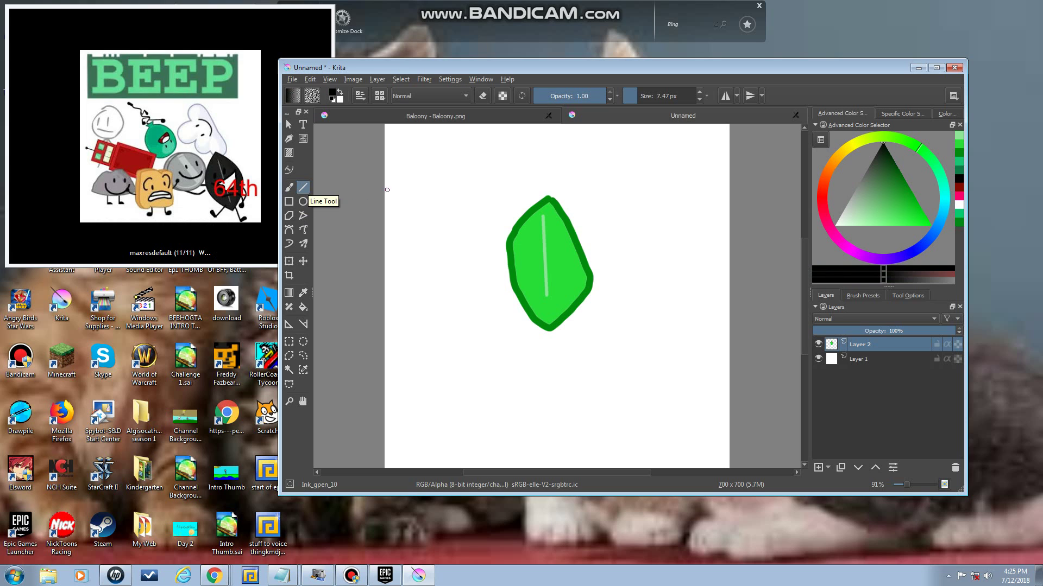
pyautogui.rightClick(572, 268)
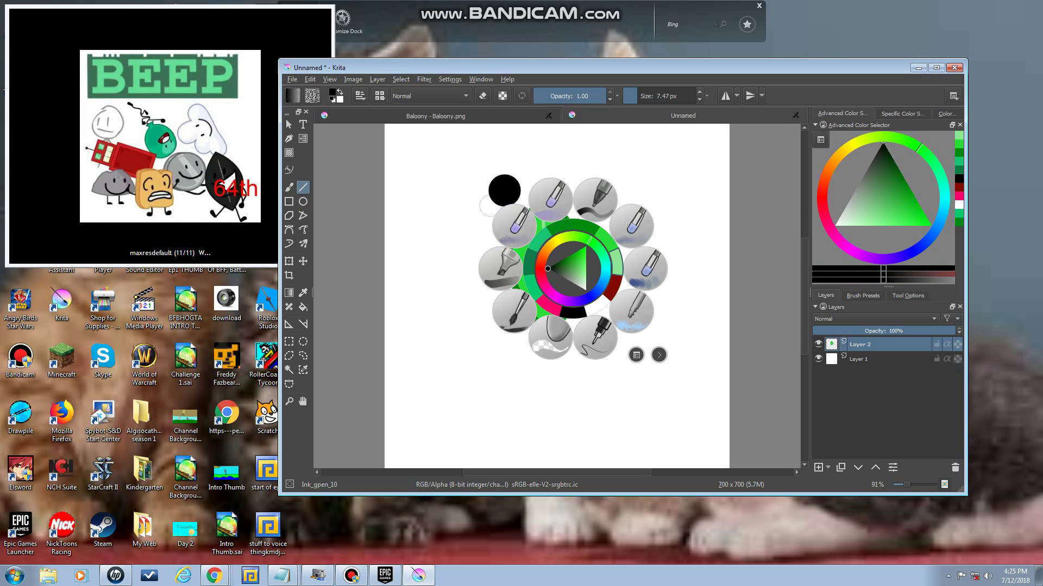
pyautogui.click(423, 270)
pyautogui.moveTo(528, 234)
pyautogui.mouseDown()
pyautogui.moveTo(530, 257)
pyautogui.moveTo(563, 255)
pyautogui.moveTo(558, 268)
pyautogui.mouseUp()
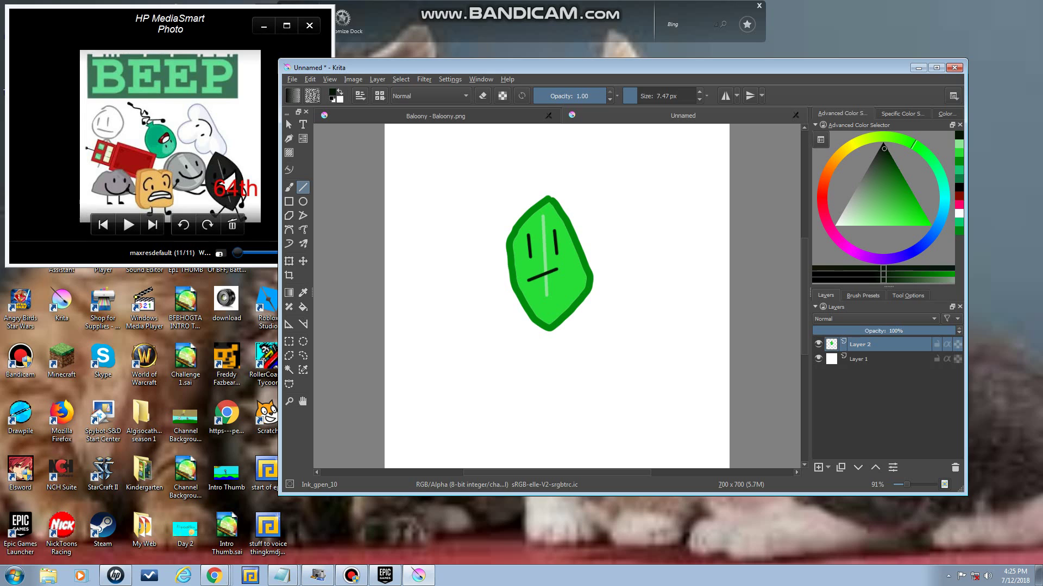
# Draw a freehand smiling mouth on the leaf and fill it white
pyautogui.click(289, 187)
pyautogui.moveTo(527, 281); pyautogui.dragTo(561, 270)
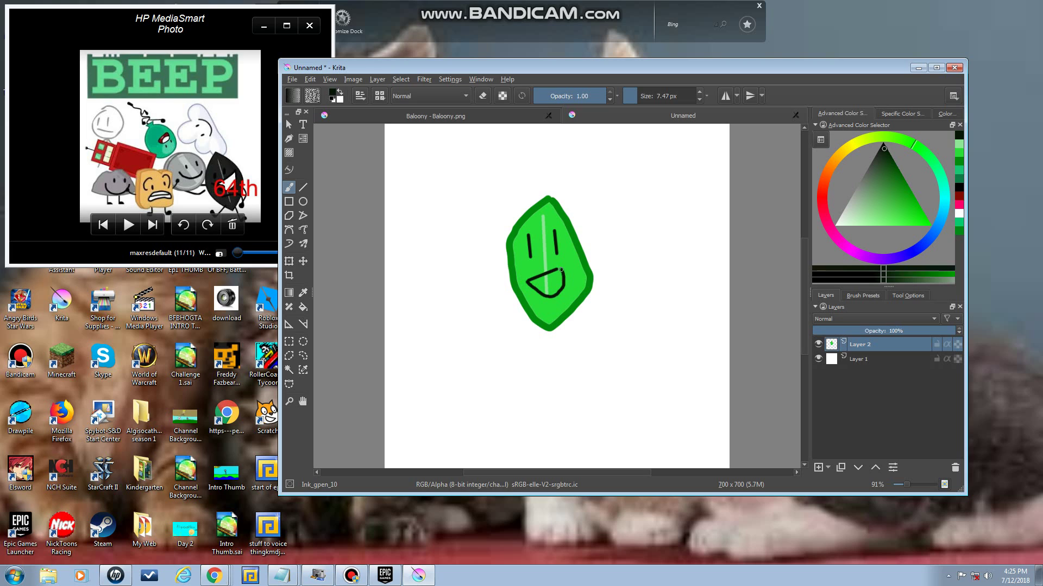
pyautogui.click(834, 225)
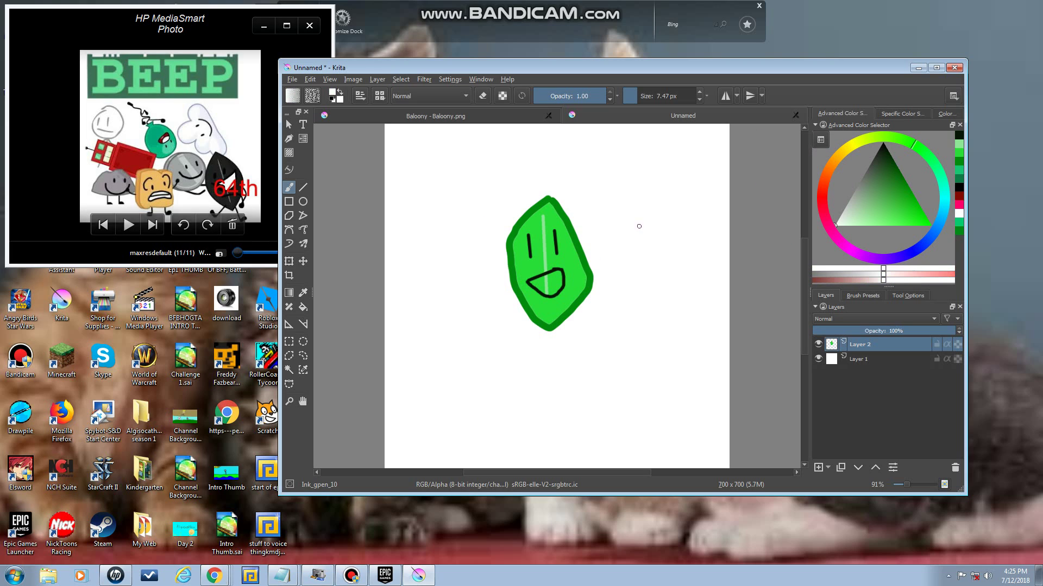
pyautogui.click(303, 307)
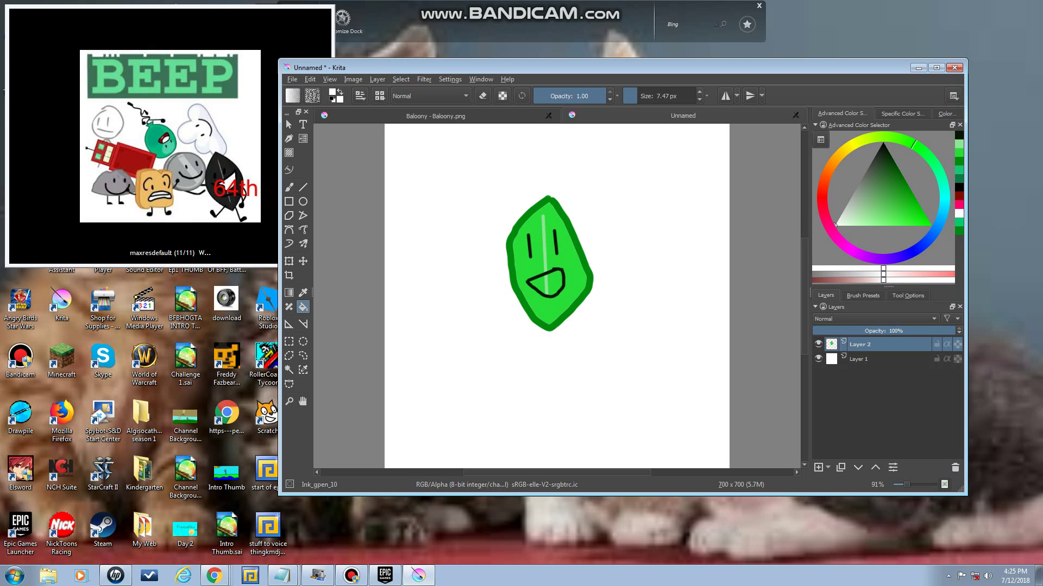
pyautogui.click(546, 283)
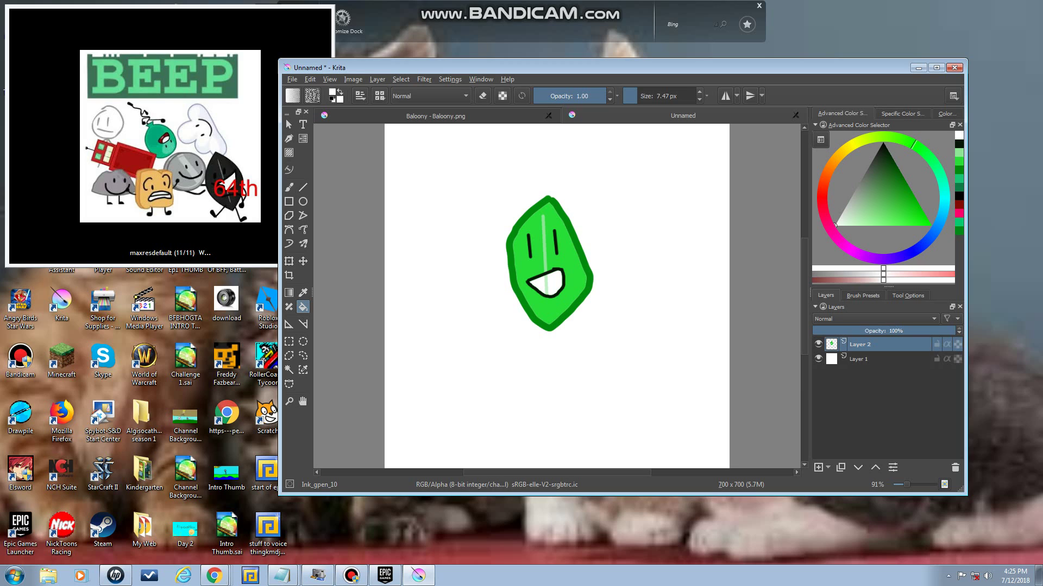
pyautogui.click(545, 285)
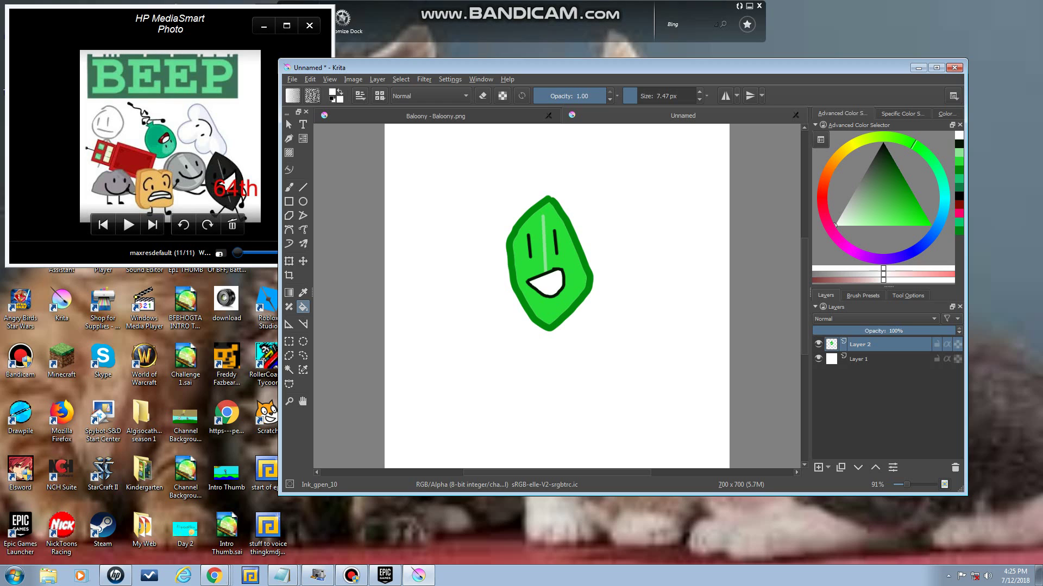
pyautogui.click(882, 142)
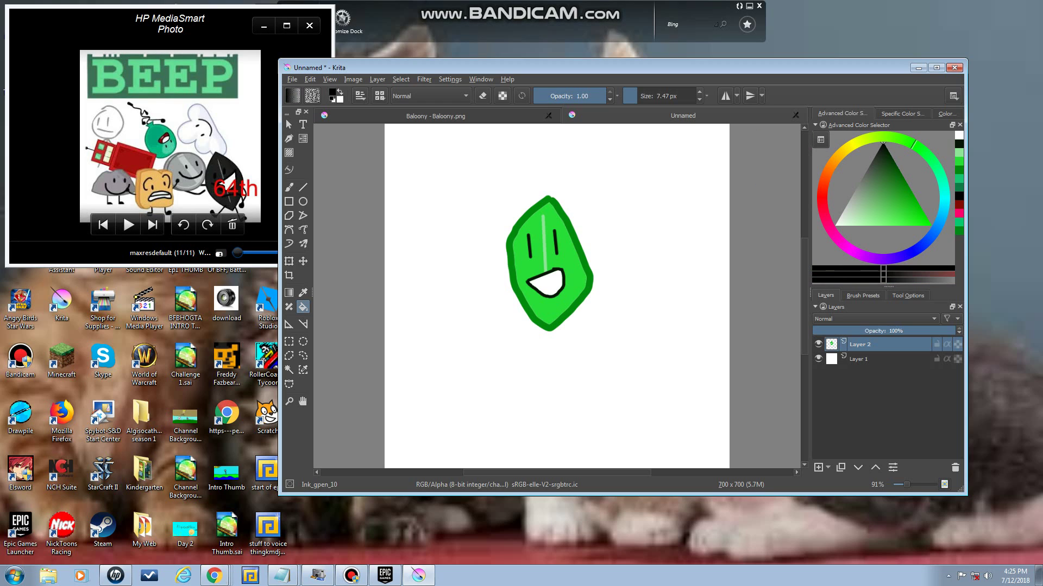
# Draw the leaf's two black arms and two legs with small feet
pyautogui.press('b')
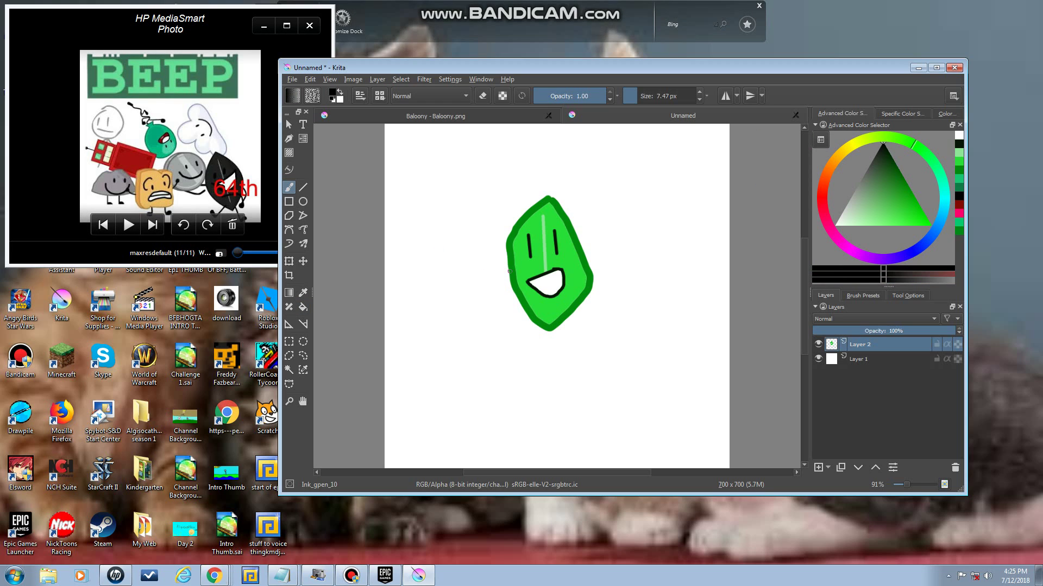
pyautogui.moveTo(509, 271)
pyautogui.mouseDown()
pyautogui.moveTo(485, 293)
pyautogui.moveTo(496, 307)
pyautogui.mouseUp()
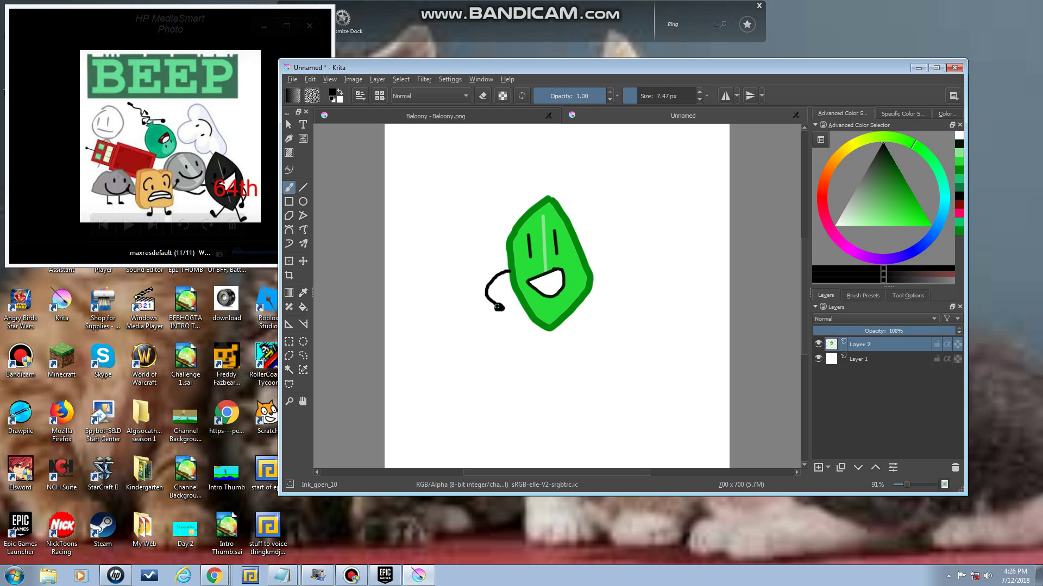
pyautogui.moveTo(584, 264)
pyautogui.mouseDown()
pyautogui.moveTo(617, 242)
pyautogui.moveTo(613, 227)
pyautogui.mouseUp()
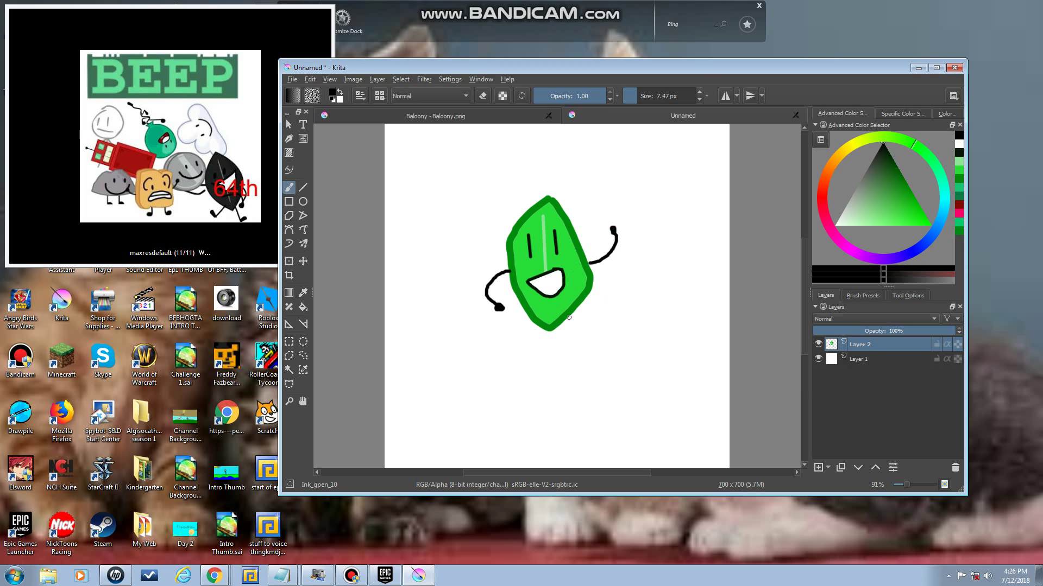
pyautogui.moveTo(545, 328)
pyautogui.mouseDown()
pyautogui.moveTo(552, 356)
pyautogui.moveTo(583, 358)
pyautogui.moveTo(573, 359)
pyautogui.mouseUp()
pyautogui.hotkey('ctrl', 'z')
pyautogui.hotkey('ctrl', 'z')
pyautogui.hotkey('ctrl', 'z')
pyautogui.moveTo(556, 324); pyautogui.dragTo(571, 348)
pyautogui.hotkey('ctrl', 'z')
pyautogui.hotkey('ctrl', 'z')
pyautogui.hotkey('ctrl', 'z')
pyautogui.moveTo(561, 320); pyautogui.dragTo(575, 340)
# Fill the card background with light green
pyautogui.moveTo(893, 223); pyautogui.dragTo(883, 226)
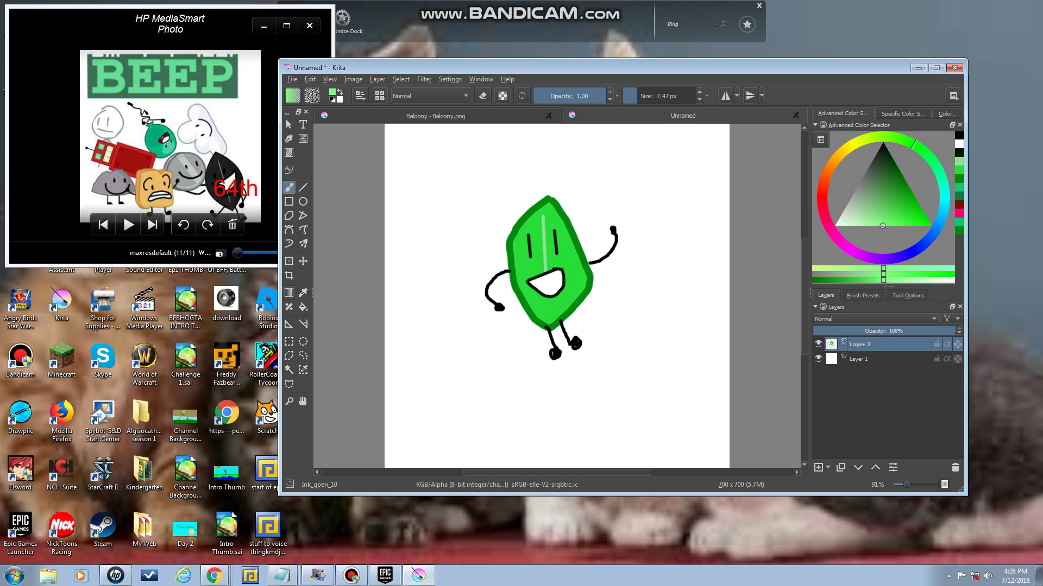
pyautogui.click(303, 307)
pyautogui.click(434, 380)
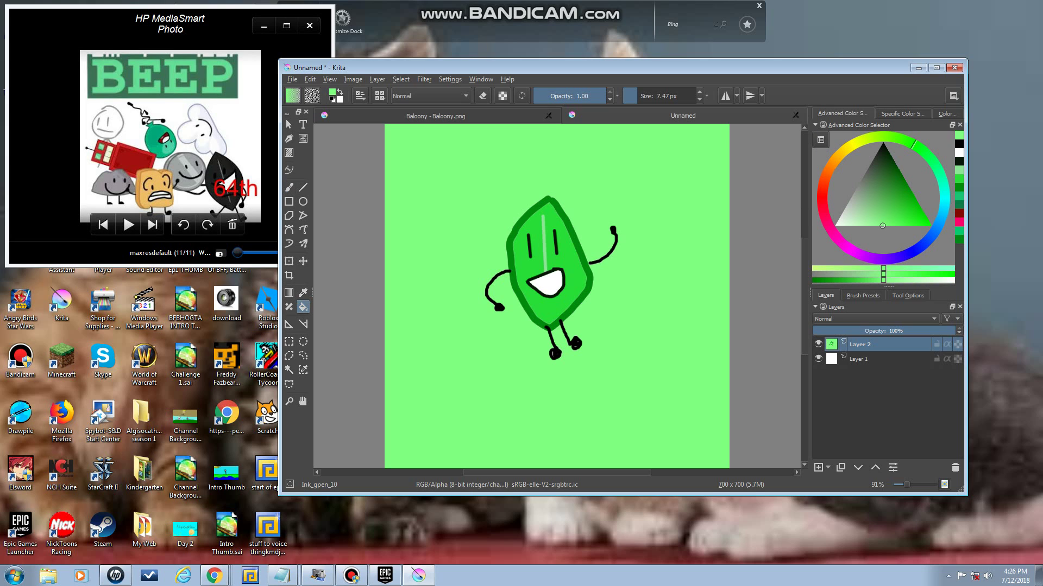
pyautogui.click(303, 124)
pyautogui.moveTo(883, 226); pyautogui.dragTo(886, 197)
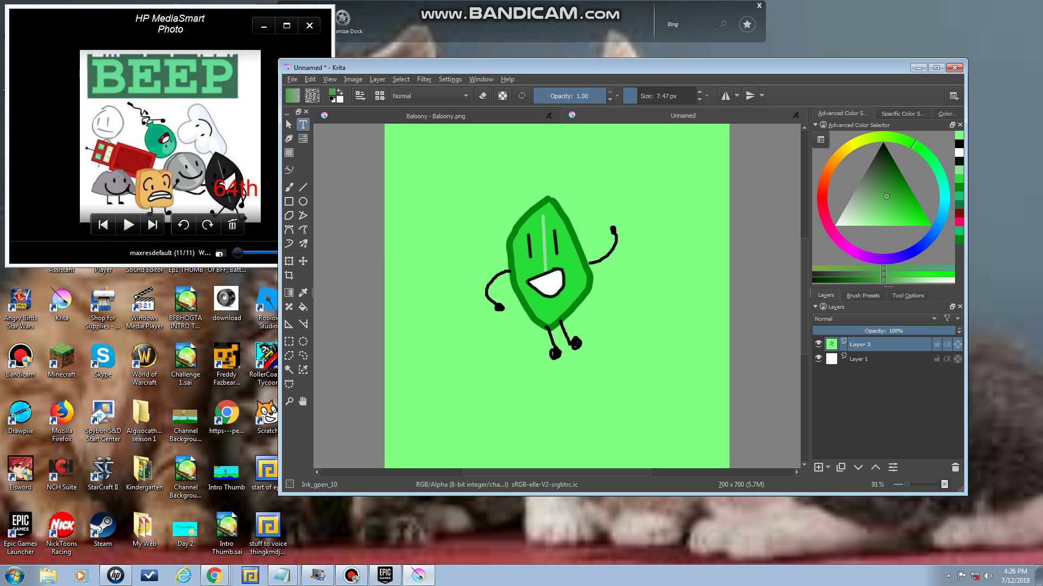
# Add the title 'Leafy' in a text box below the leaf character
pyautogui.moveTo(440, 401); pyautogui.dragTo(681, 454)
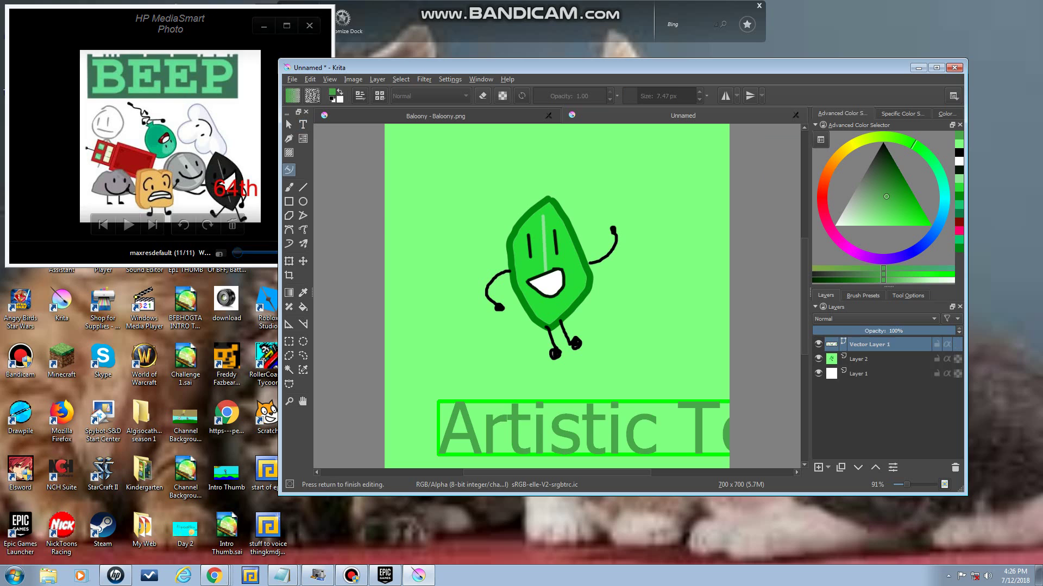
pyautogui.press('BackSpace')
pyautogui.press('BackSpace')
pyautogui.press('BackSpace')
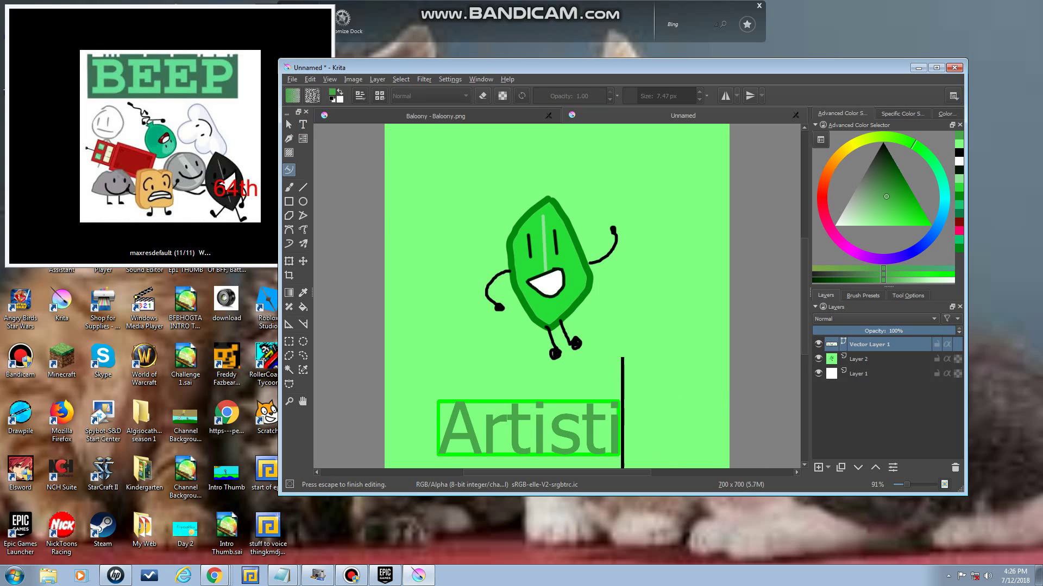
pyautogui.press('BackSpace')
pyautogui.press('BackSpace')
pyautogui.press('BackSpace')
pyautogui.press('BackSpace')
pyautogui.press('BackSpace')
pyautogui.press('BackSpace')
pyautogui.press('BackSpace')
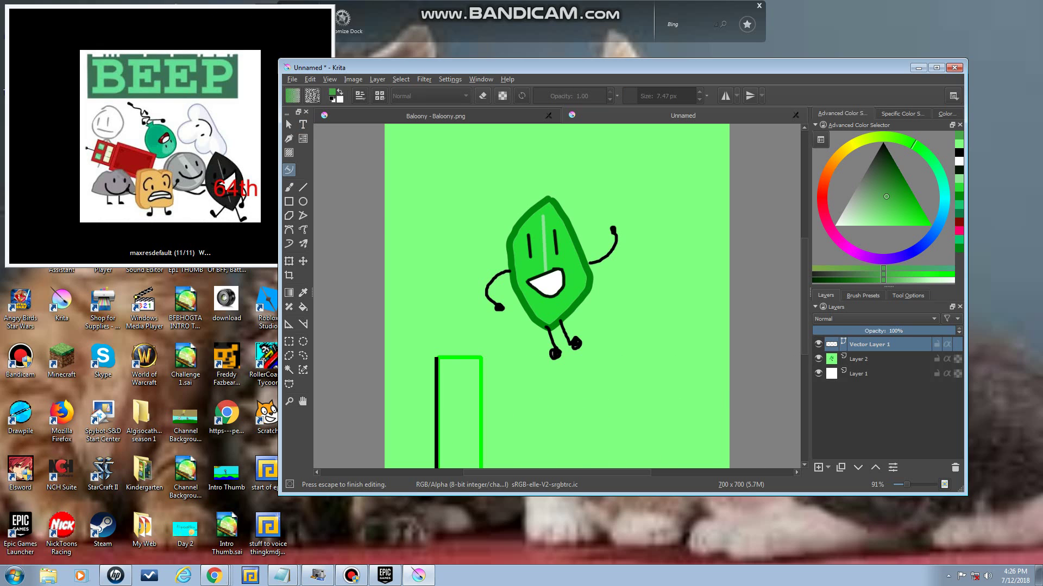
pyautogui.write('Leafy')
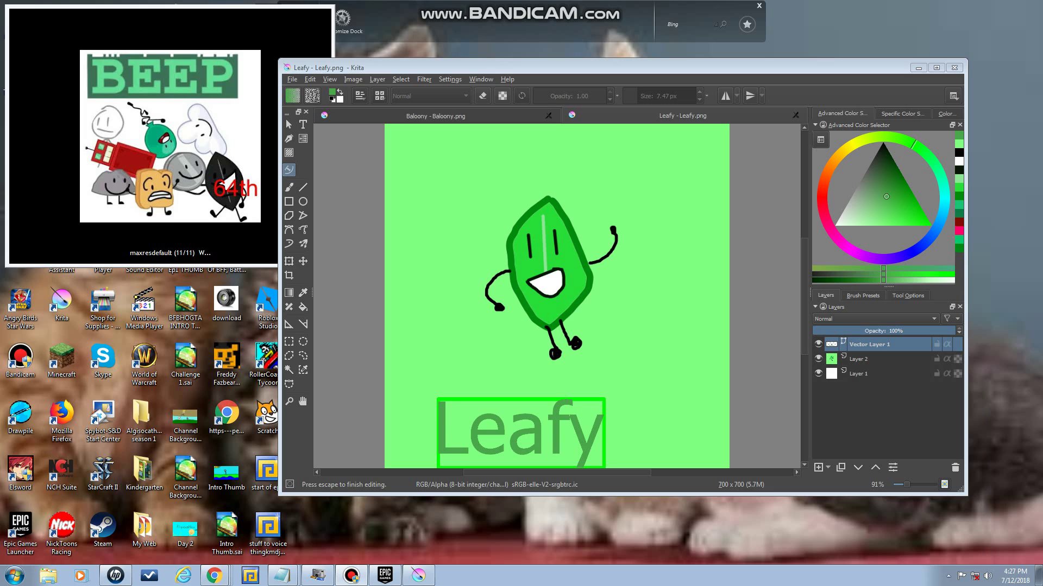
pyautogui.hotkey('alt', 'f')
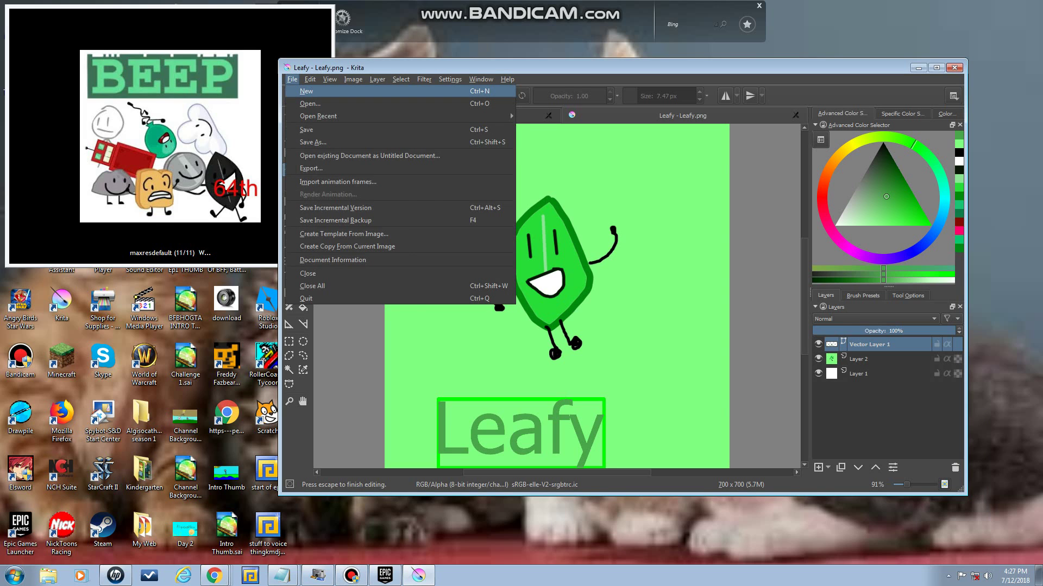
# Create a new blank document and reset the colours to black and white
pyautogui.press('Return')
pyautogui.press('Return')
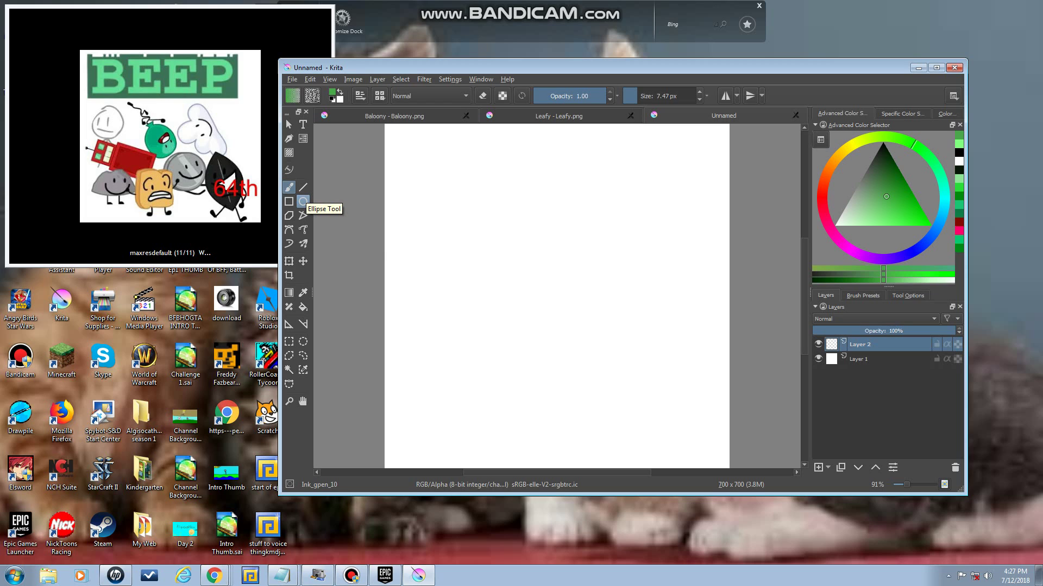
pyautogui.press('d')
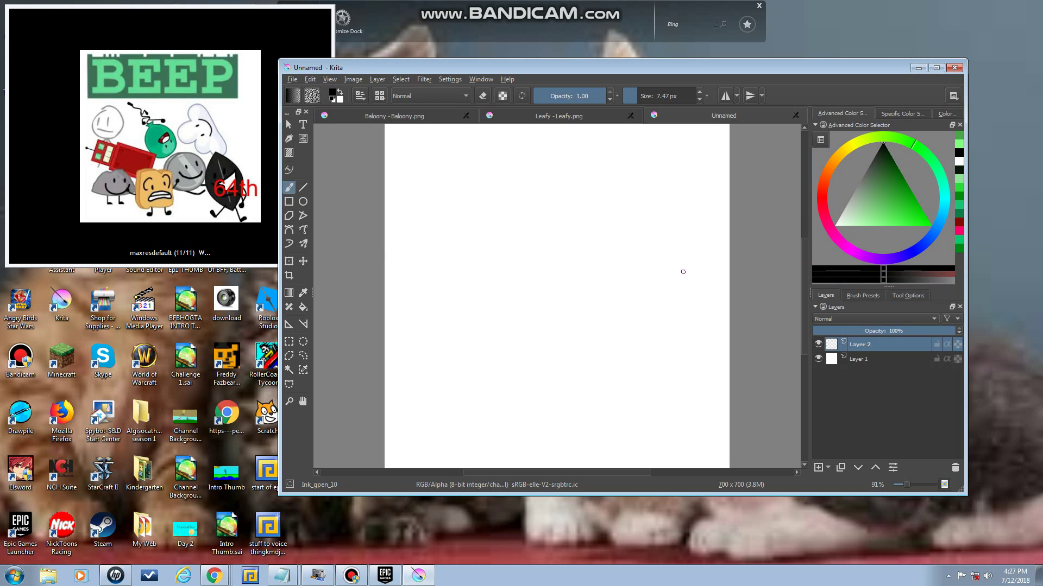
# In light grey, draw the stick figure's round head and face freehand
pyautogui.click(852, 195)
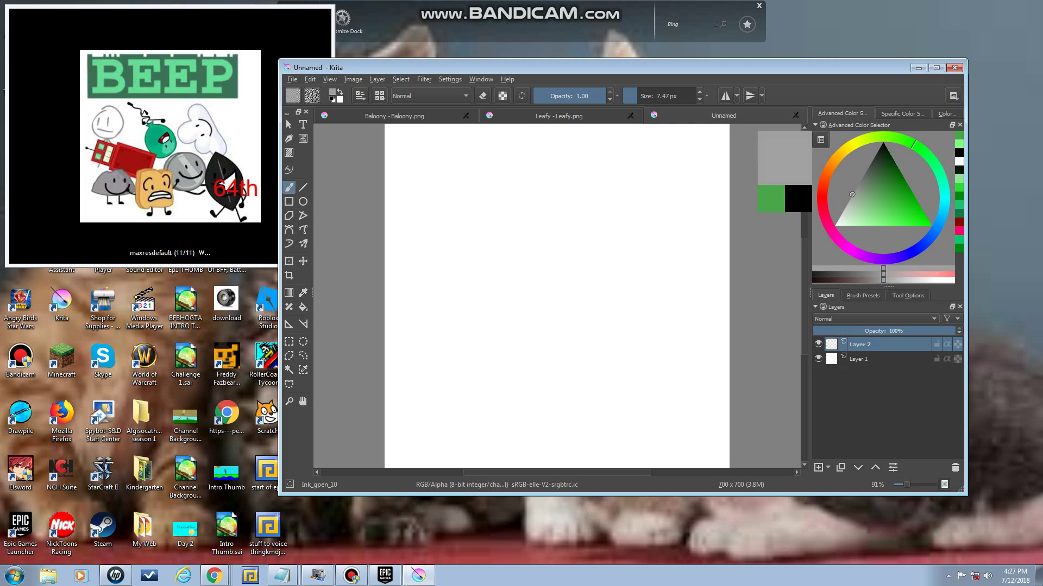
pyautogui.moveTo(533, 223)
pyautogui.mouseDown()
pyautogui.moveTo(576, 299)
pyautogui.moveTo(531, 208)
pyautogui.mouseUp()
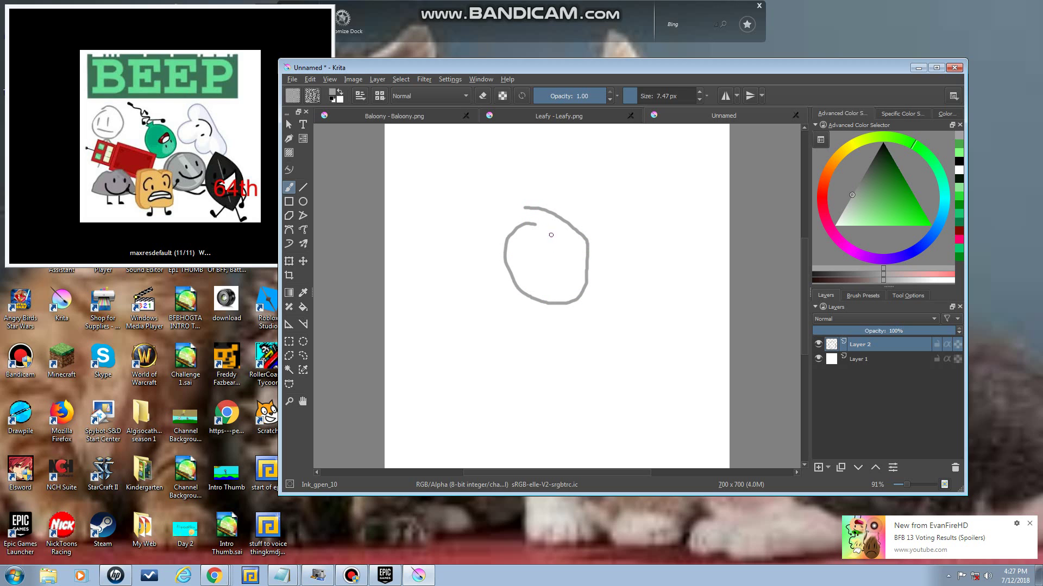
pyautogui.moveTo(535, 243); pyautogui.dragTo(529, 252)
pyautogui.hotkey('ctrl', 'z')
pyautogui.moveTo(536, 239); pyautogui.dragTo(541, 253)
pyautogui.hotkey('ctrl', 'z')
pyautogui.moveTo(535, 251)
pyautogui.mouseDown()
pyautogui.moveTo(558, 254)
pyautogui.moveTo(550, 277)
pyautogui.moveTo(565, 282)
pyautogui.mouseUp()
# Draw the straight body, a leg and both arms as straight lines
pyautogui.press('v')
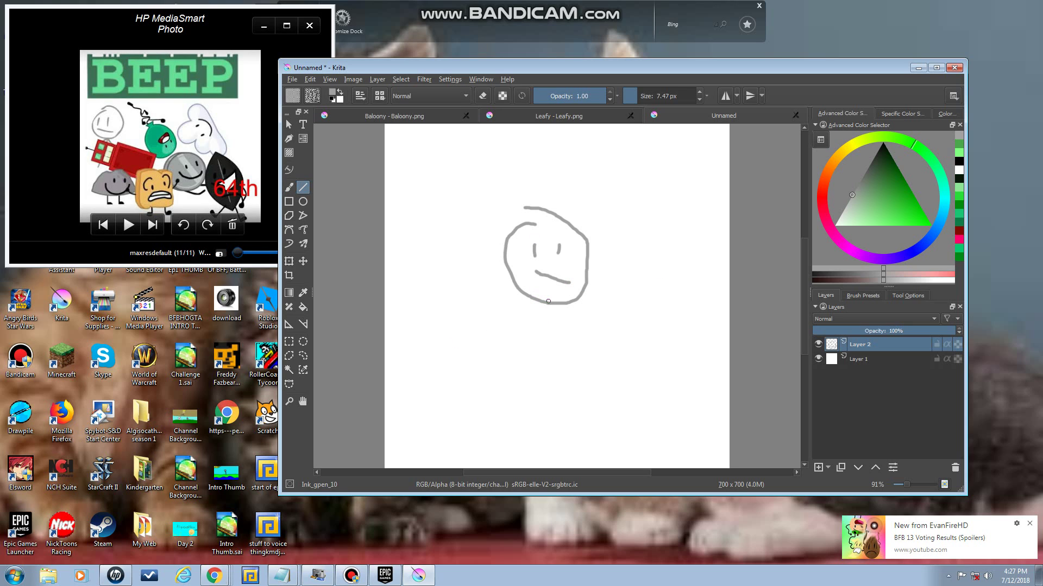
pyautogui.moveTo(548, 301); pyautogui.dragTo(542, 443)
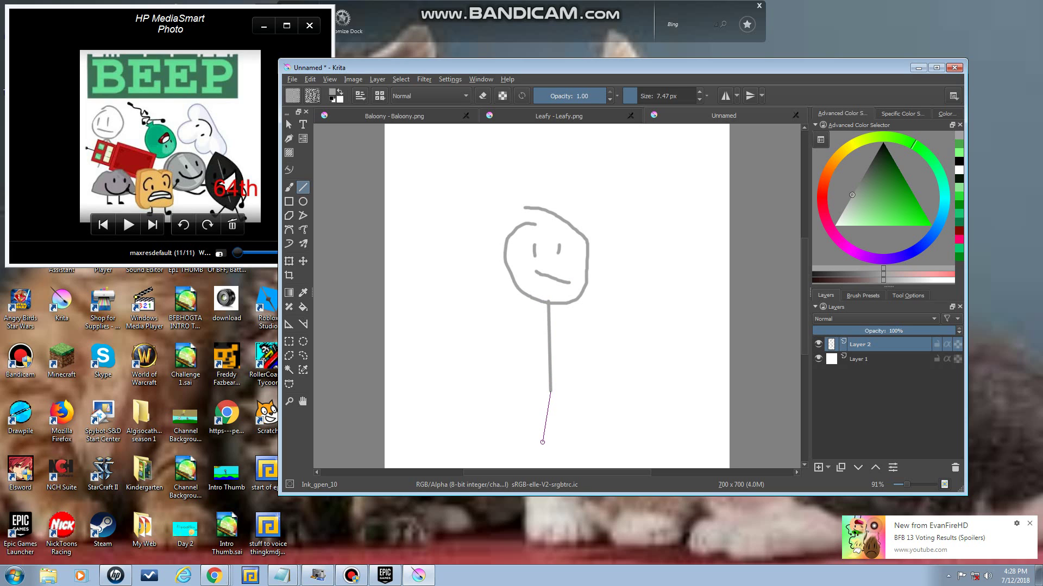
pyautogui.moveTo(551, 392); pyautogui.dragTo(566, 441)
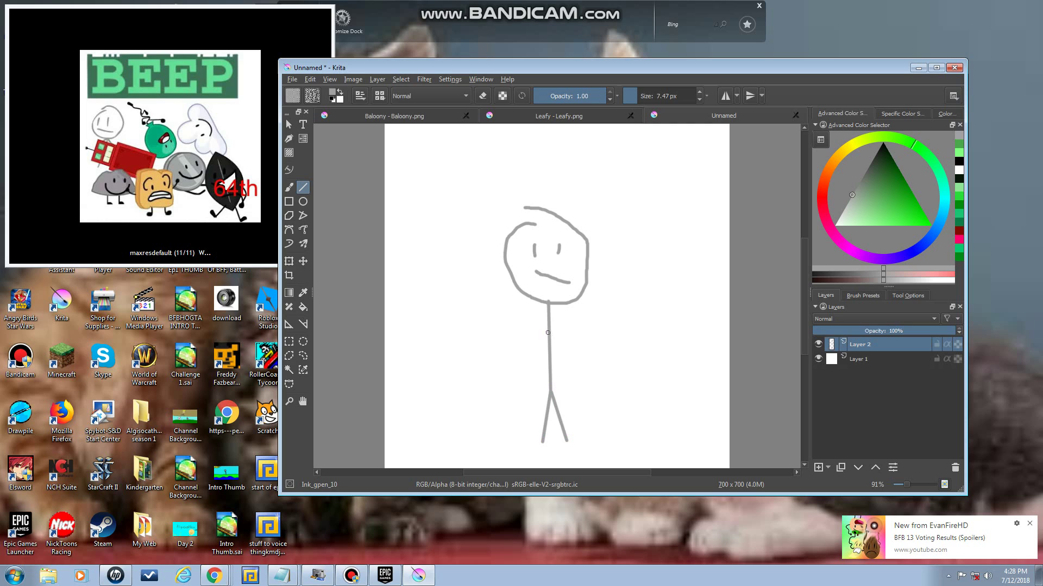
pyautogui.moveTo(548, 333); pyautogui.dragTo(528, 372)
pyautogui.moveTo(548, 335); pyautogui.dragTo(573, 370)
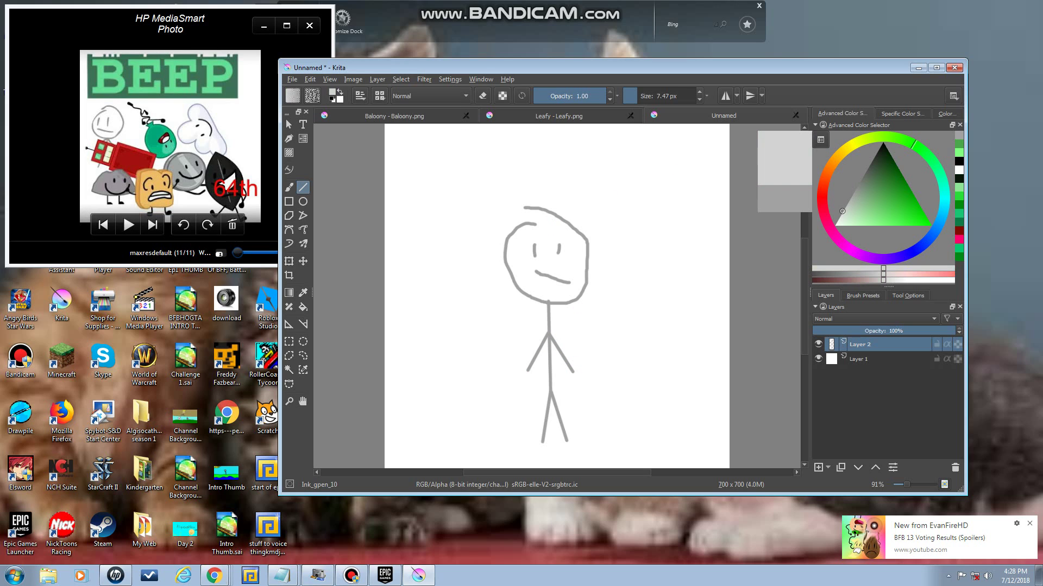
pyautogui.click(843, 210)
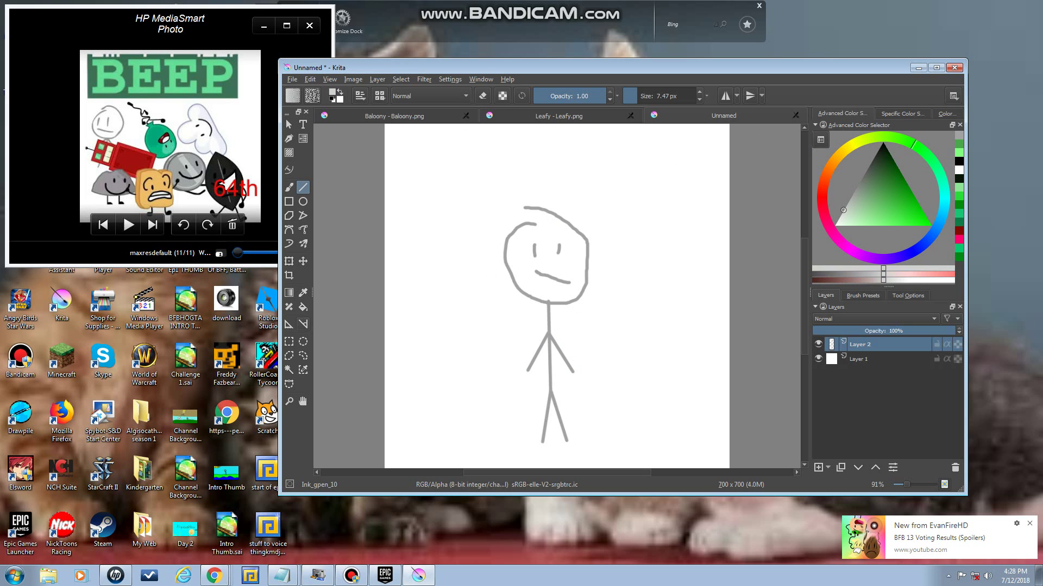
# Try a light grey background fill, undo it, and choose black as the colour
pyautogui.click(303, 307)
pyautogui.click(651, 380)
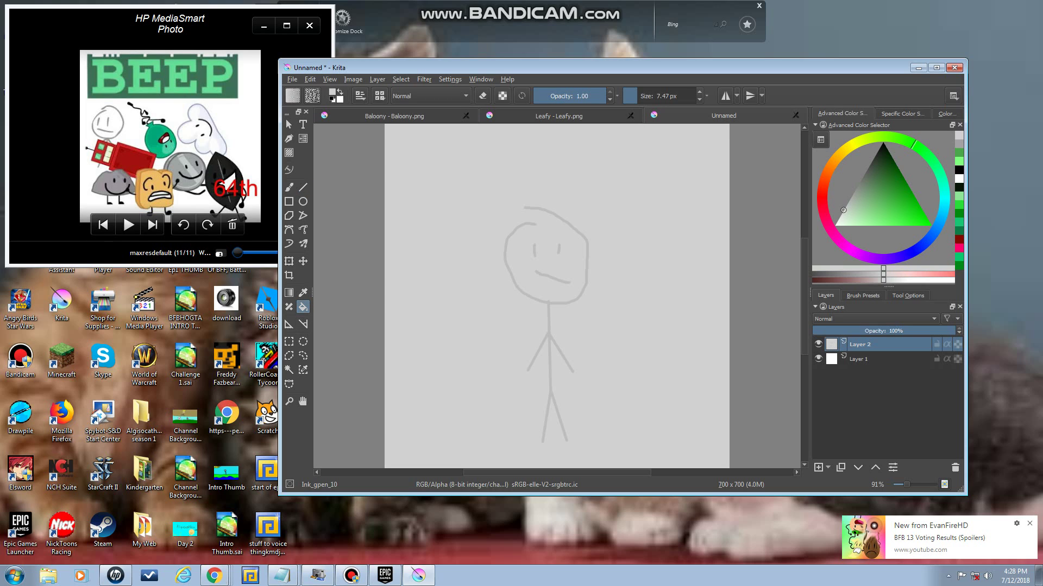
pyautogui.hotkey('ctrl', 'z')
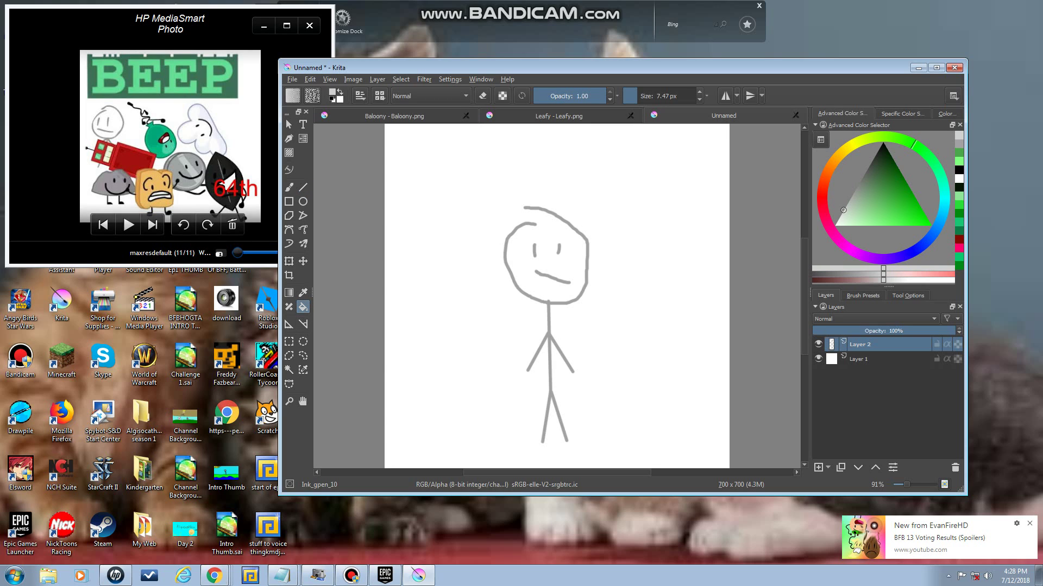
pyautogui.moveTo(891, 184)
pyautogui.mouseDown()
pyautogui.moveTo(883, 141)
pyautogui.moveTo(858, 185)
pyautogui.mouseUp()
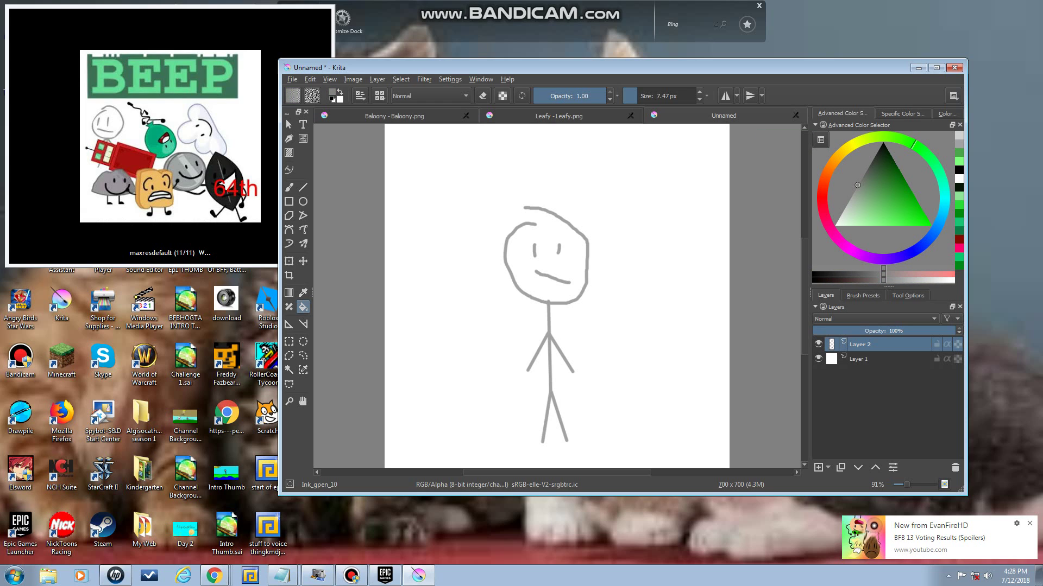
# Add the title 'David' above the stick figure, then switch to the Baloony card
pyautogui.click(303, 124)
pyautogui.moveTo(410, 136); pyautogui.dragTo(690, 199)
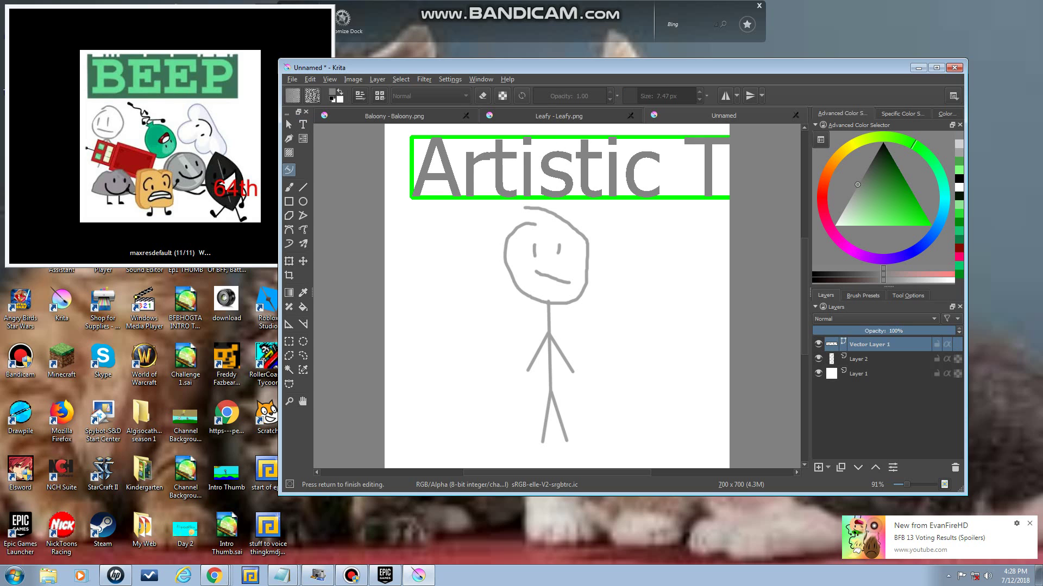
pyautogui.press('BackSpace')
pyautogui.press('BackSpace')
pyautogui.press('BackSpace')
pyautogui.press('BackSpace')
pyautogui.press('BackSpace')
pyautogui.press('BackSpace')
pyautogui.press('BackSpace')
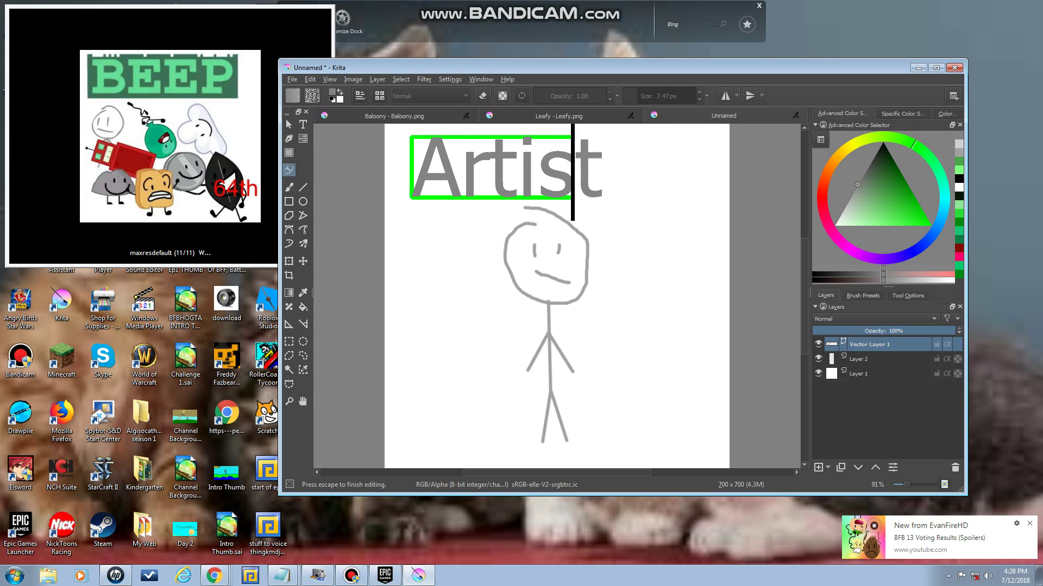
pyautogui.press('BackSpace')
pyautogui.press('BackSpace')
pyautogui.press('BackSpace')
pyautogui.press('BackSpace')
pyautogui.press('BackSpace')
pyautogui.write('D')
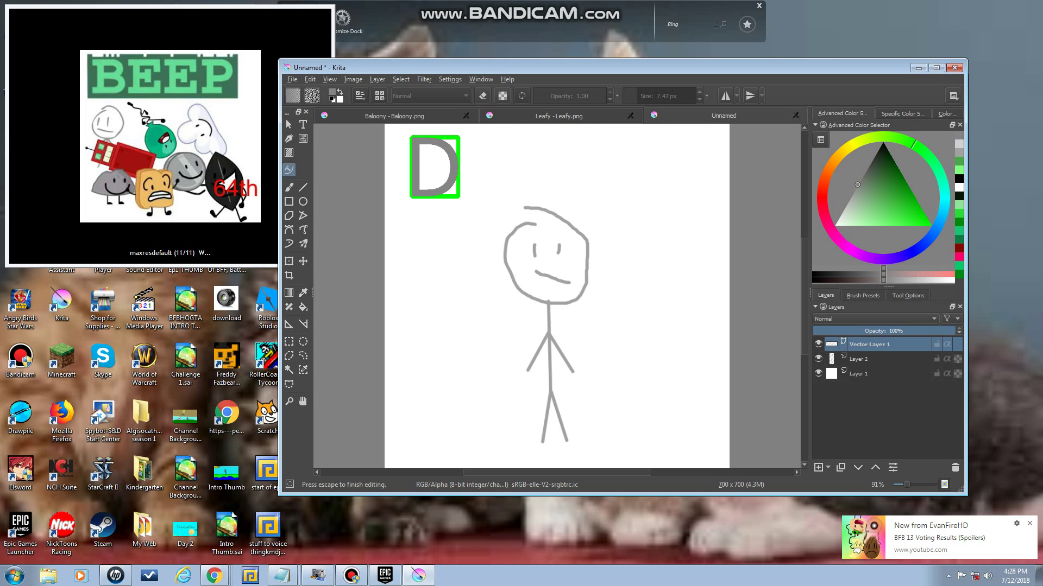
pyautogui.write('av')
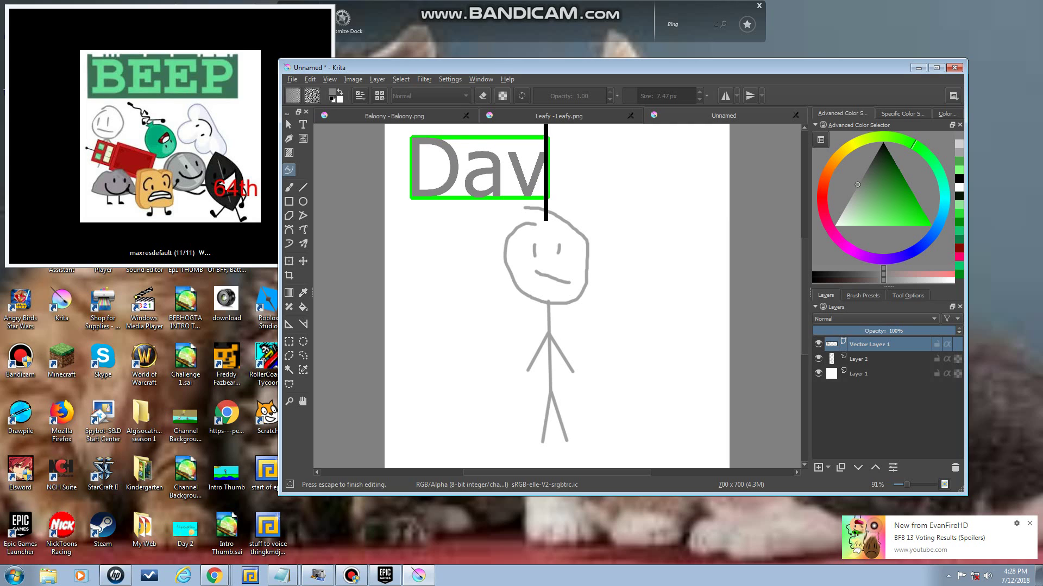
pyautogui.write('id')
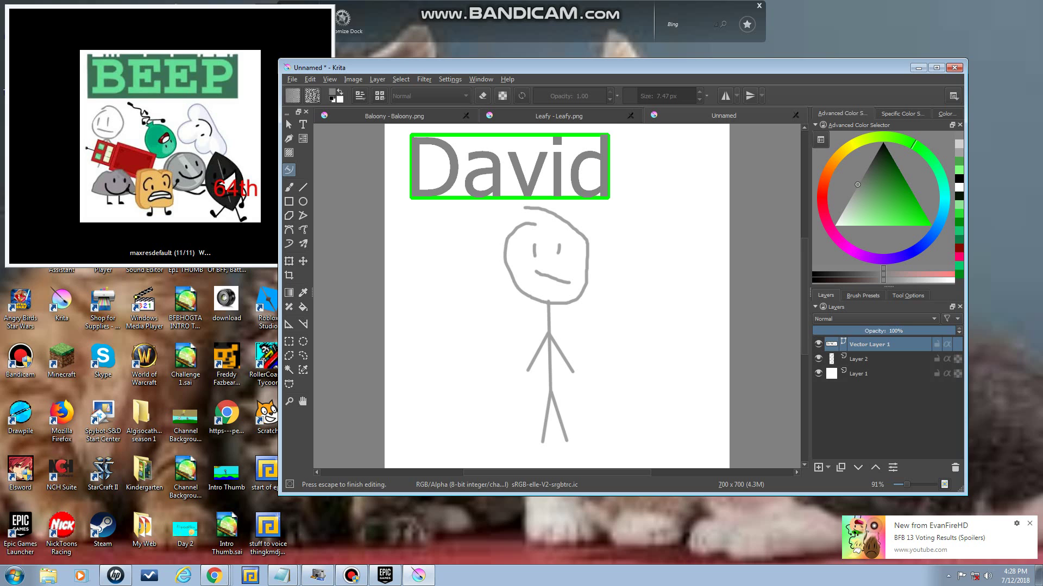
pyautogui.hotkey('ctrl', 'Tab')
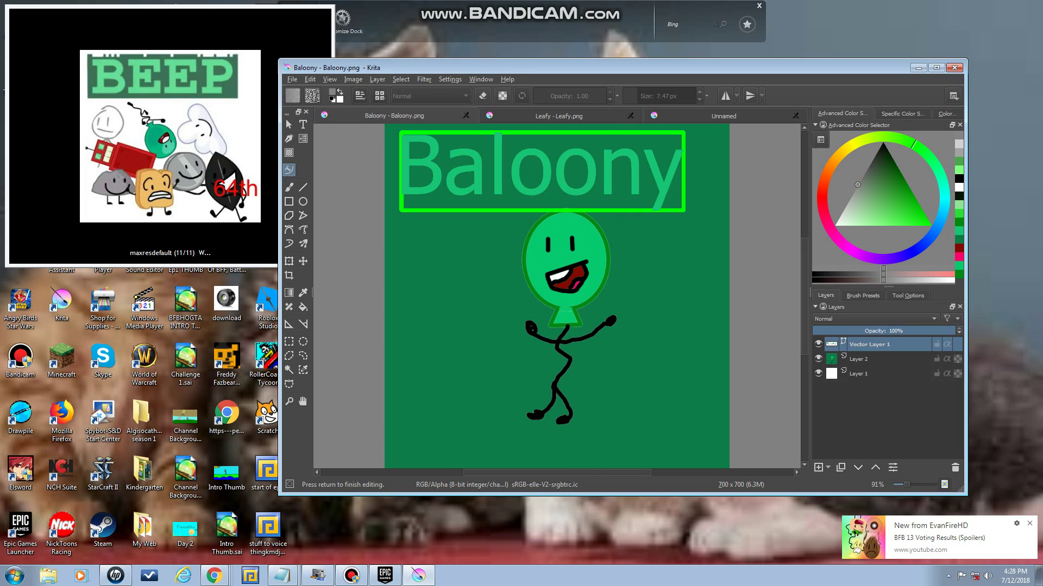
# Cycle through the Baloony, Leafy and David cards, ending on Leafy
pyautogui.hotkey('ctrl', 'Tab')
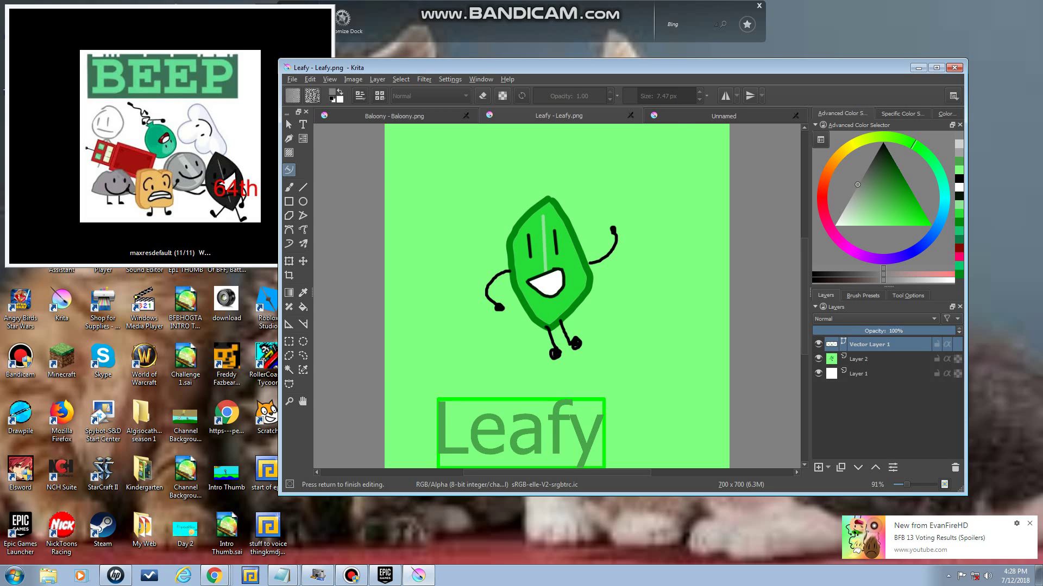
pyautogui.hotkey('ctrl', 'Tab')
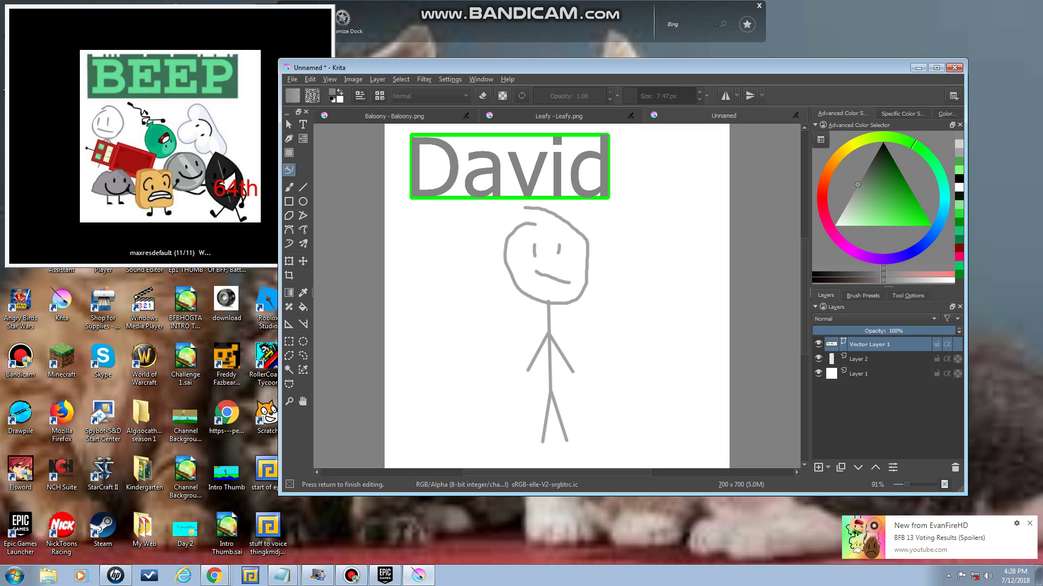
pyautogui.hotkey('ctrl', 'Tab')
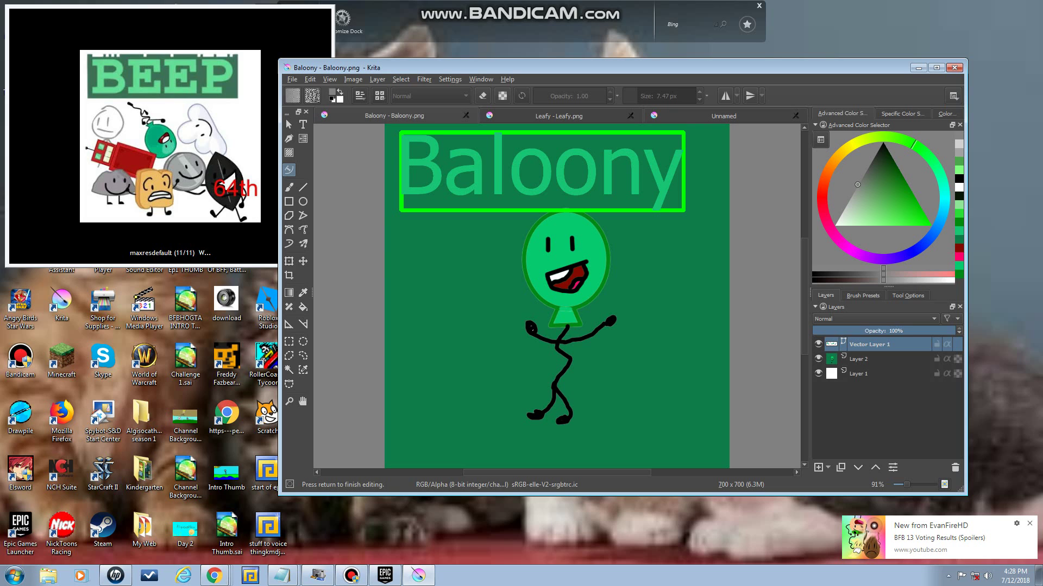
pyautogui.hotkey('ctrl', 'Tab')
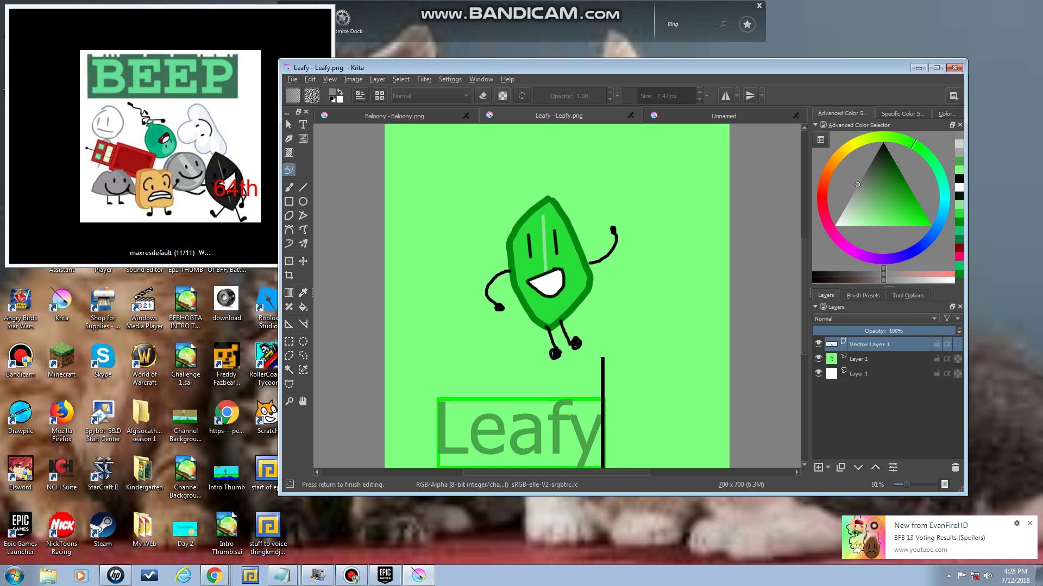
pyautogui.hotkey('ctrl', 'Tab')
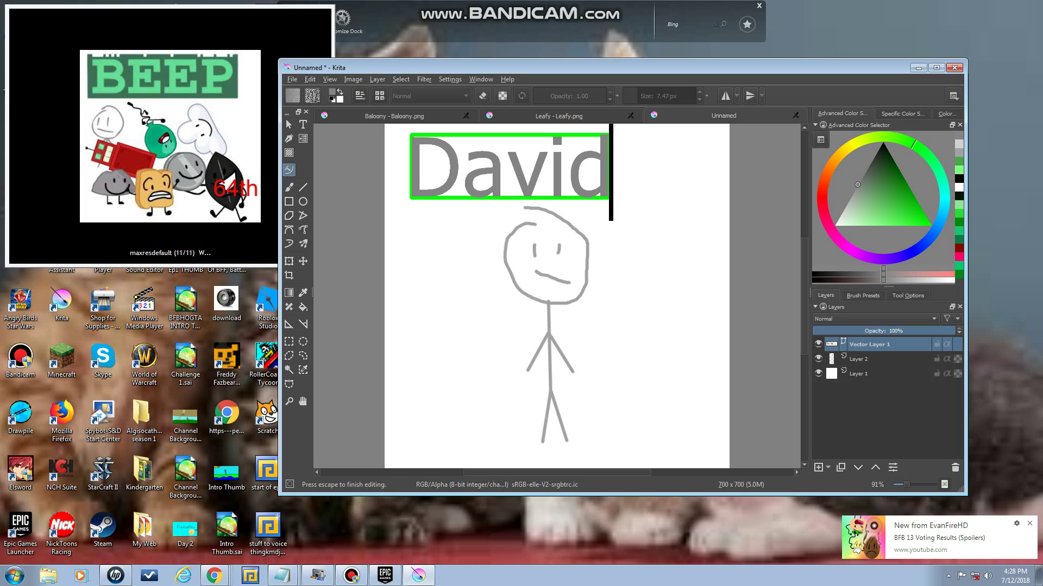
pyautogui.hotkey('ctrl', 'shift', 'Tab')
pyautogui.hotkey('ctrl', 'shift', 'Tab')
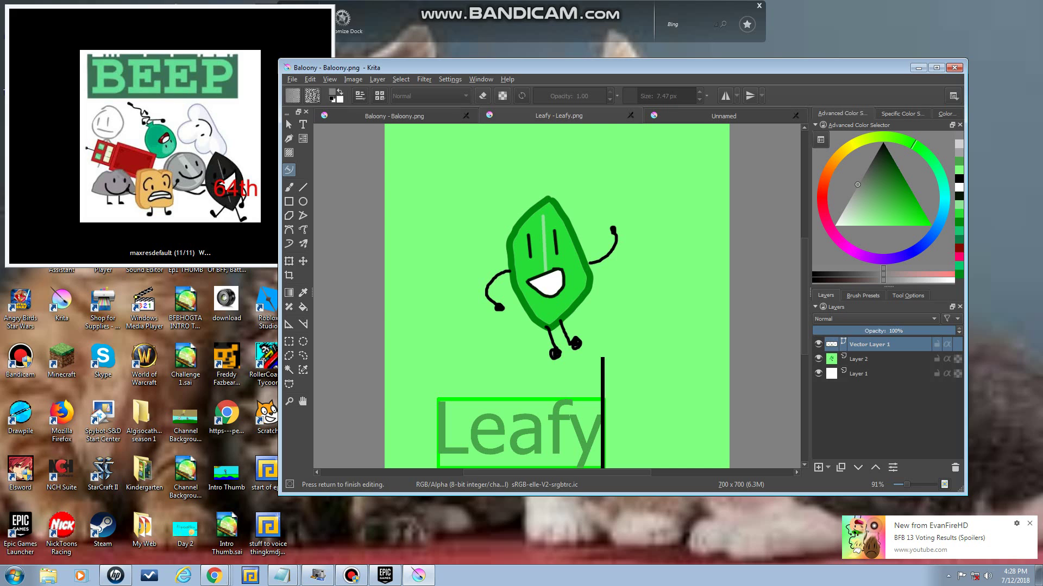
pyautogui.hotkey('ctrl', 'Tab')
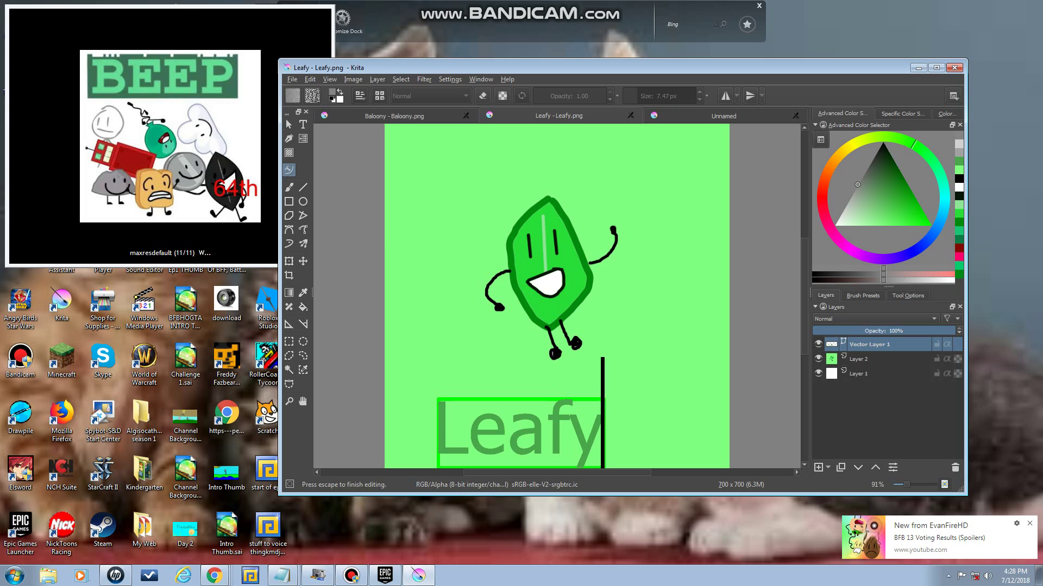